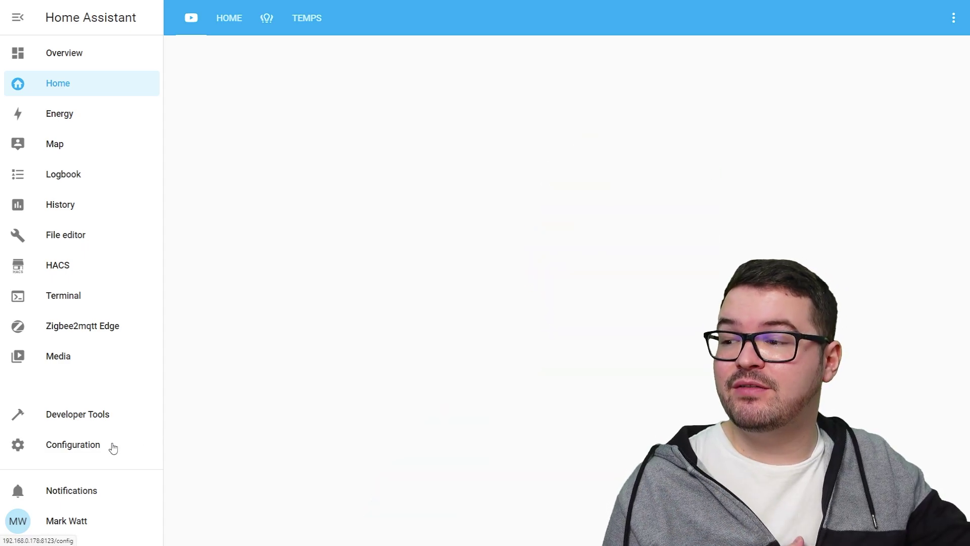
- Enable the Alexa integration in the Home Assistant Cloud configuration
click(113, 446)
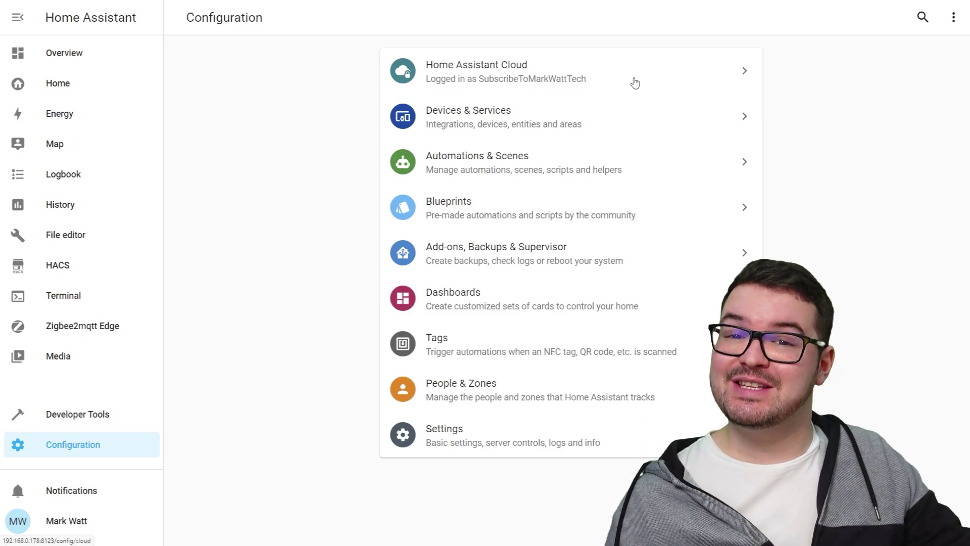
click(635, 83)
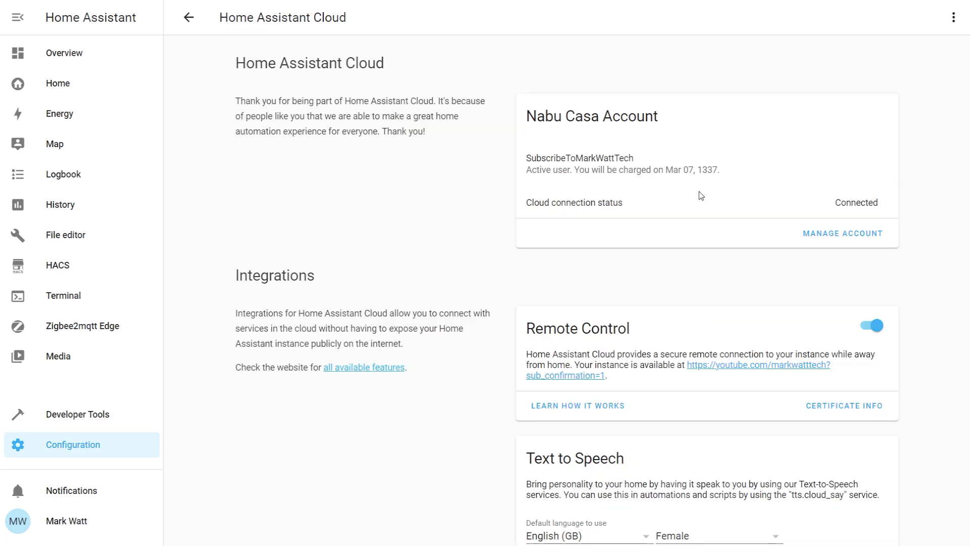
scroll(728, 97, down, 2)
scroll(732, 99, down, 8)
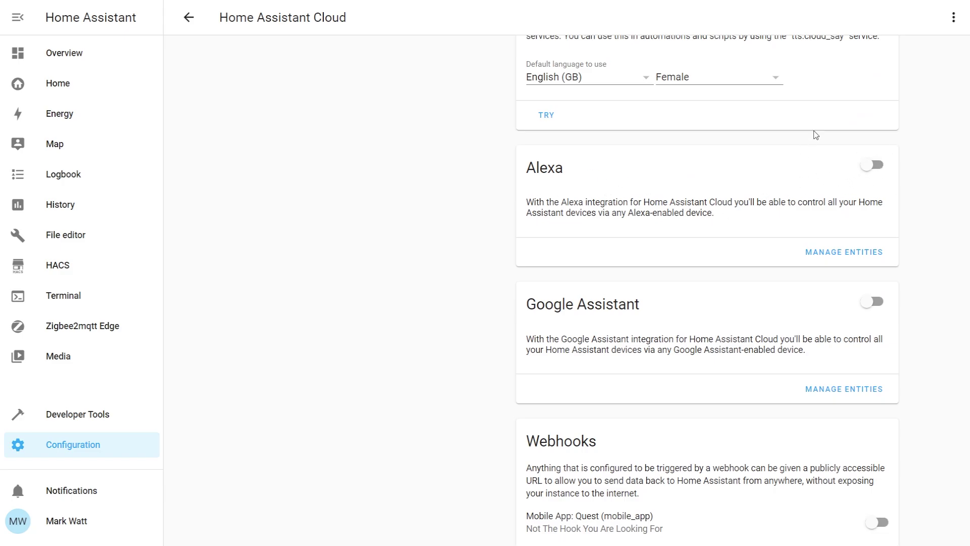
click(865, 167)
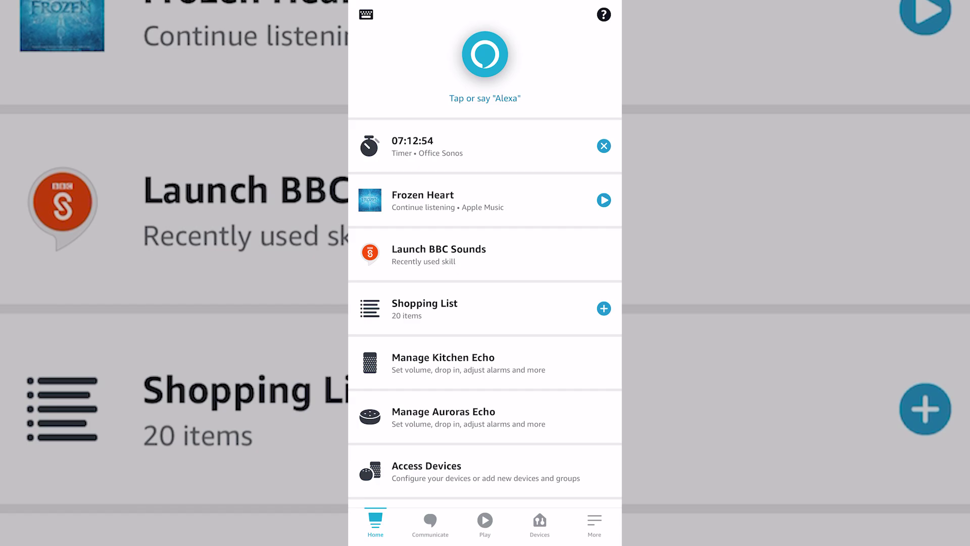
- Switch to the Alexa mobile app, search the skills for "home assistant", and enable the Home Assistant skill
click(594, 526)
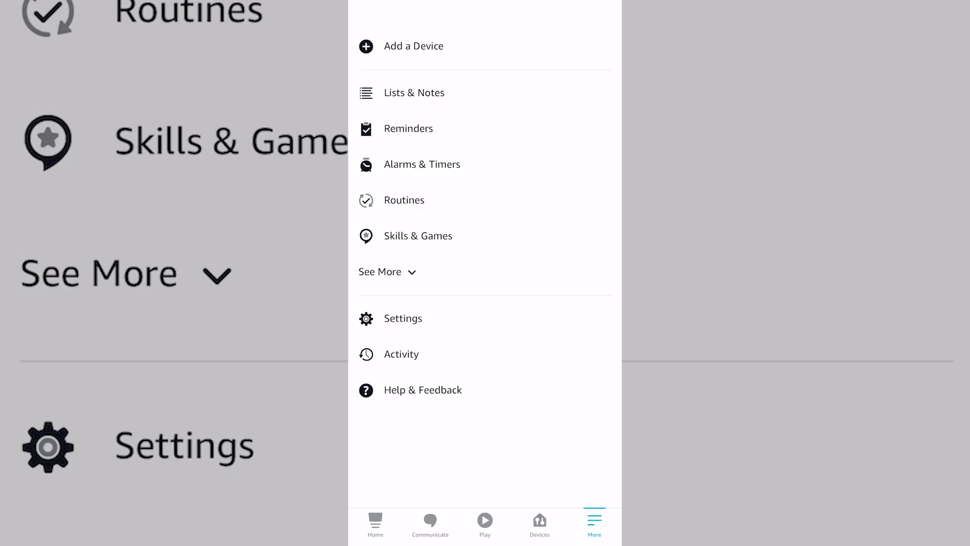
click(418, 236)
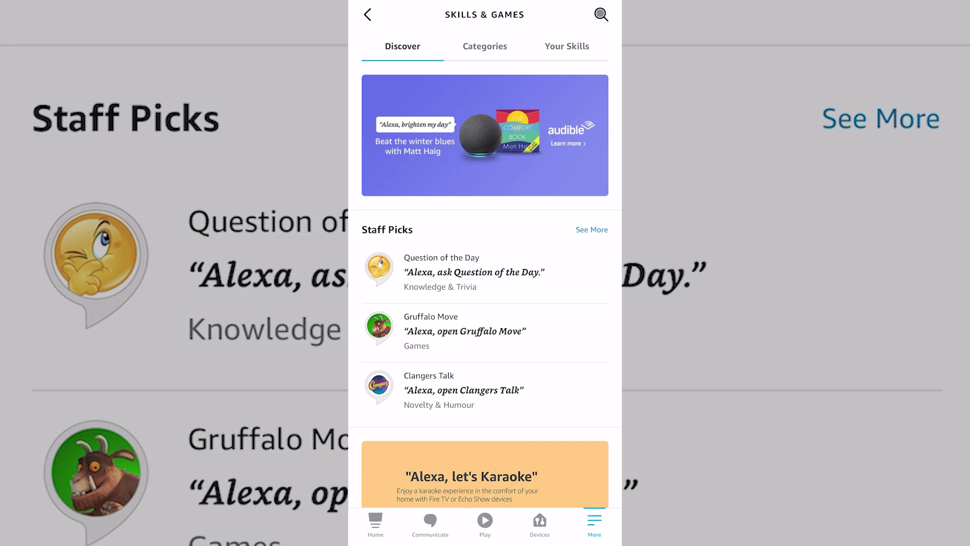
click(601, 14)
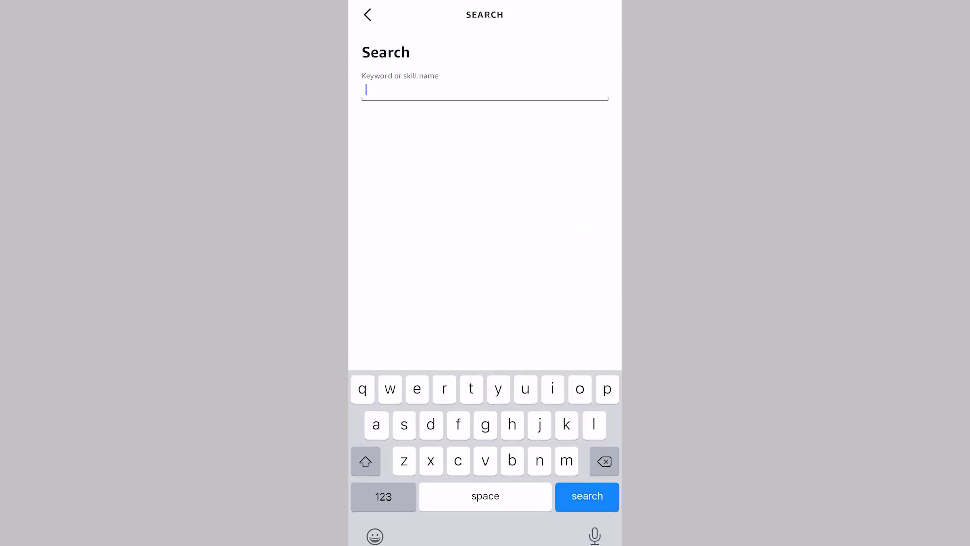
text(home assistant)
key(Return)
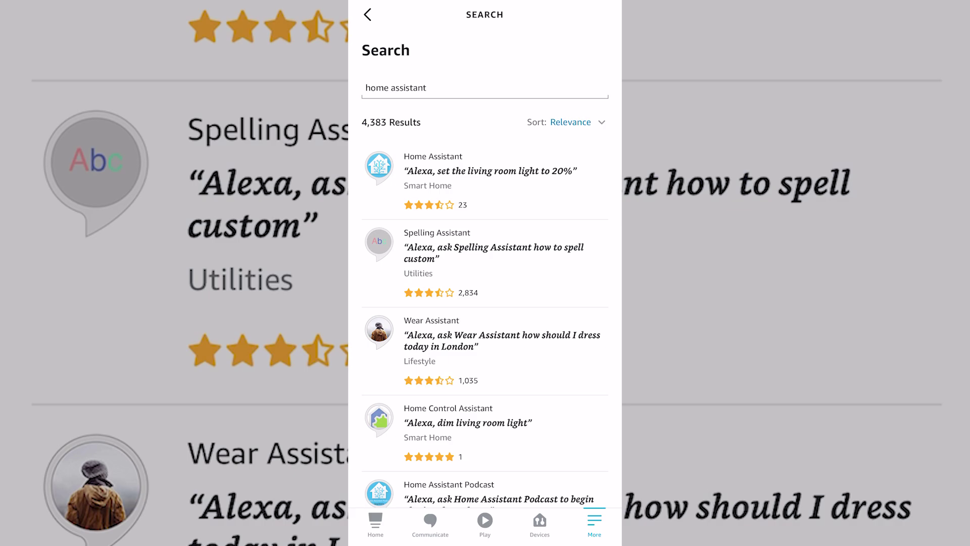
click(455, 172)
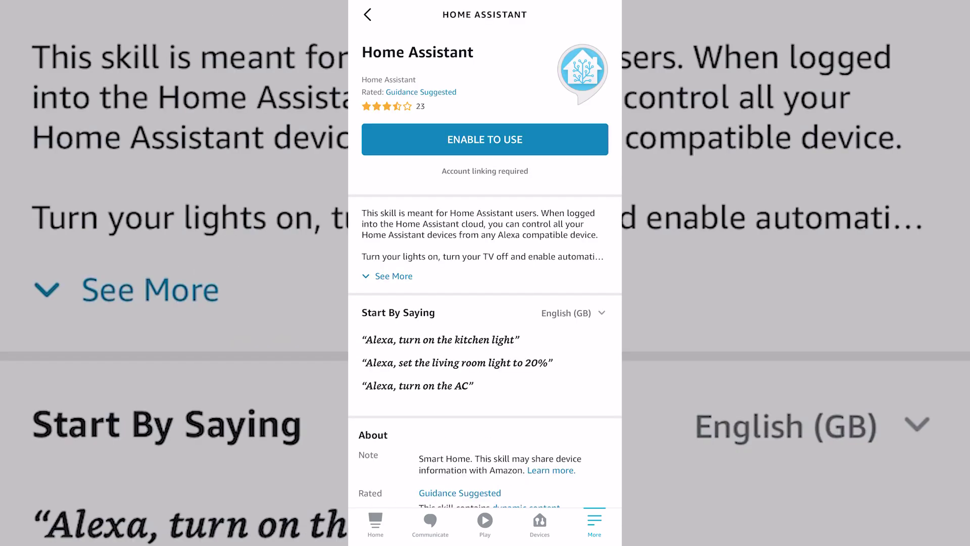
click(485, 140)
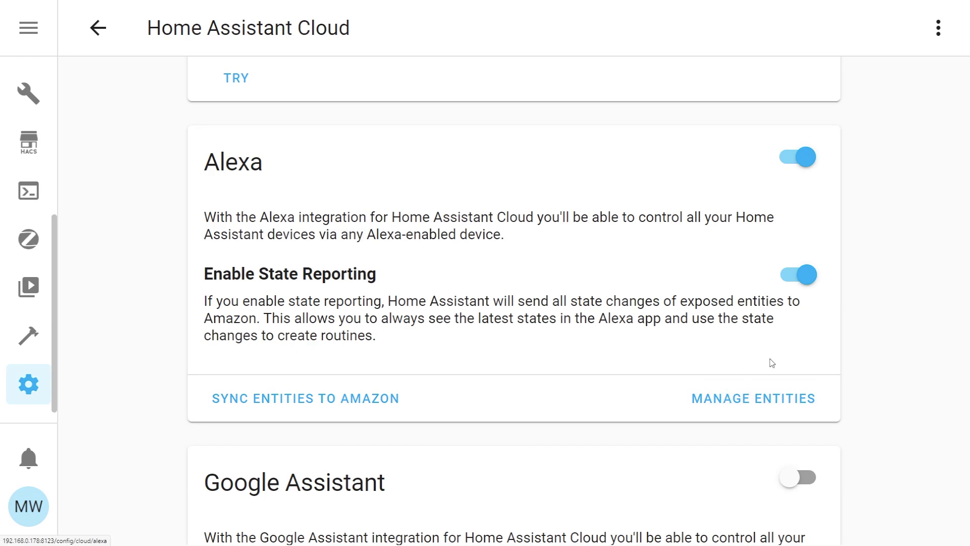
- Go to the Alexa entity management in Home Assistant Cloud and set the Bed Lights entity to not be exposed
click(752, 402)
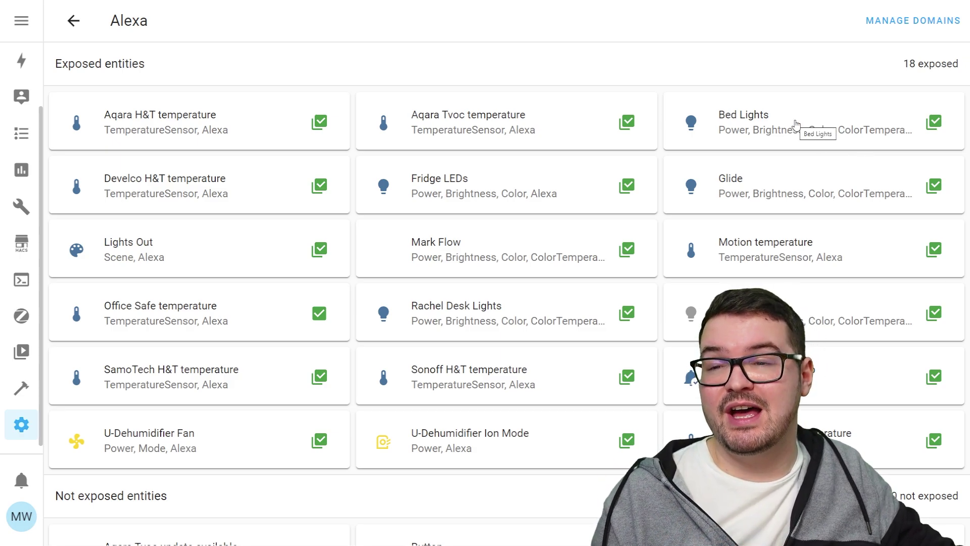
click(935, 123)
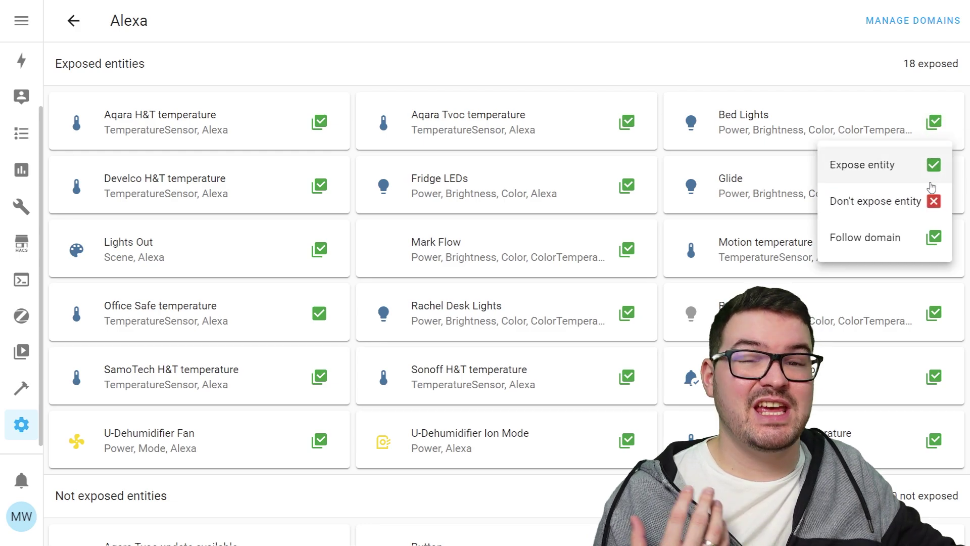
click(931, 201)
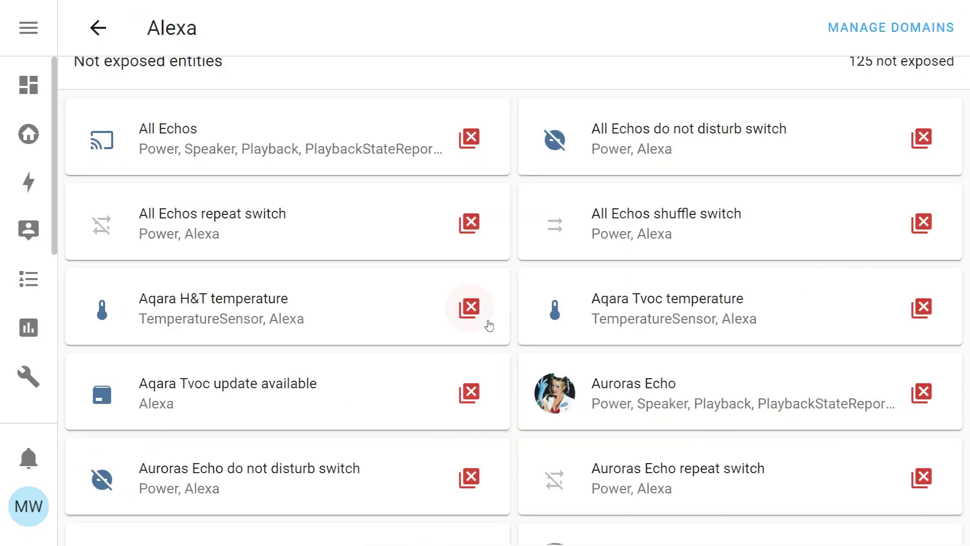
- Expose the Aqara H&T temperature and Button entities to Alexa individually
click(468, 310)
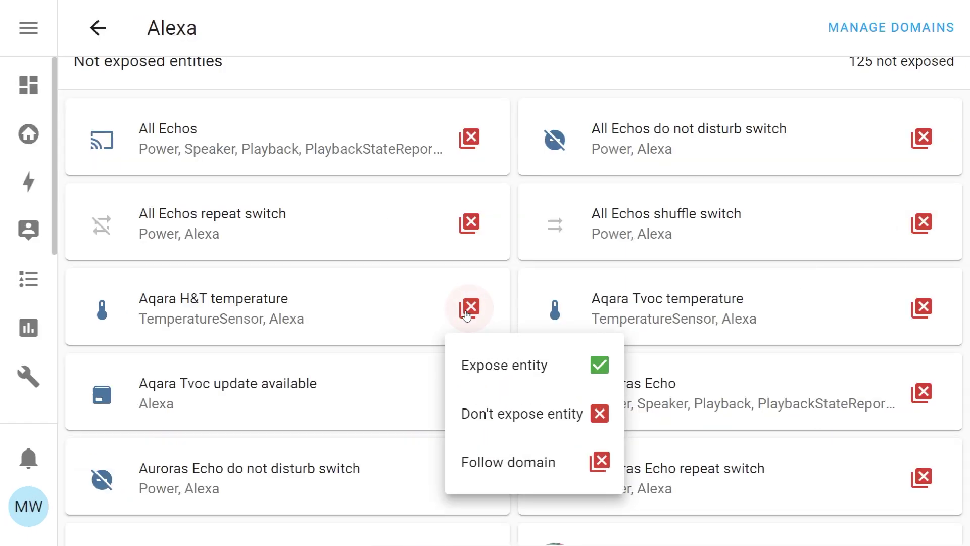
click(602, 372)
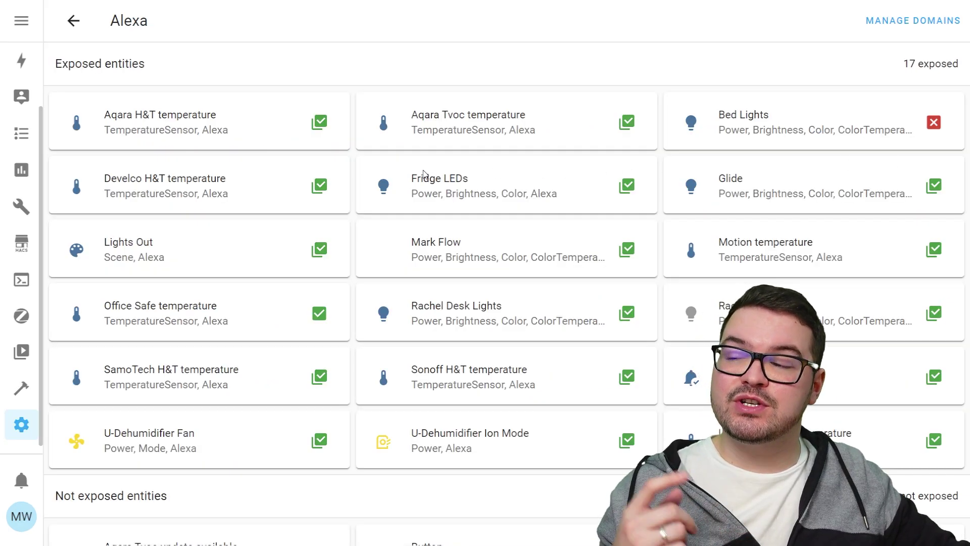
scroll(423, 175, down, 2)
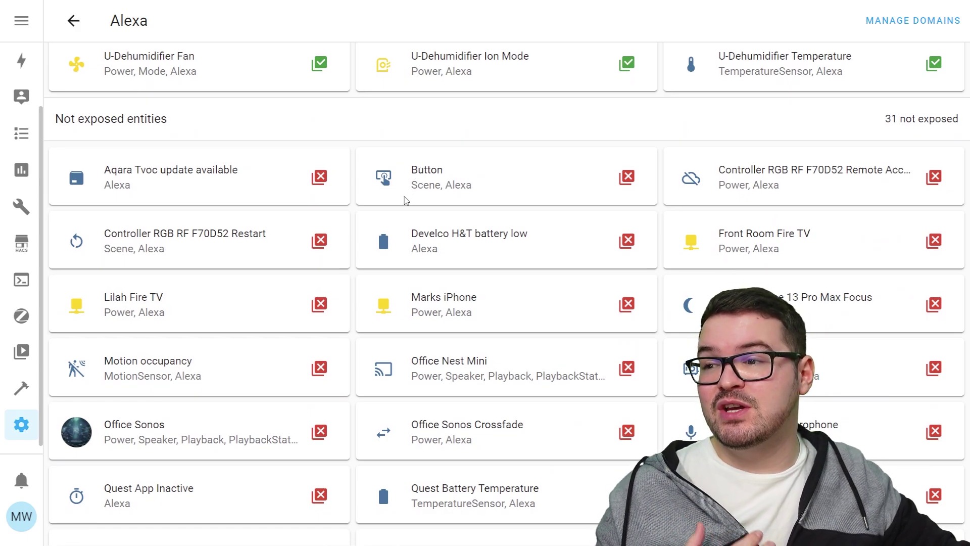
click(626, 177)
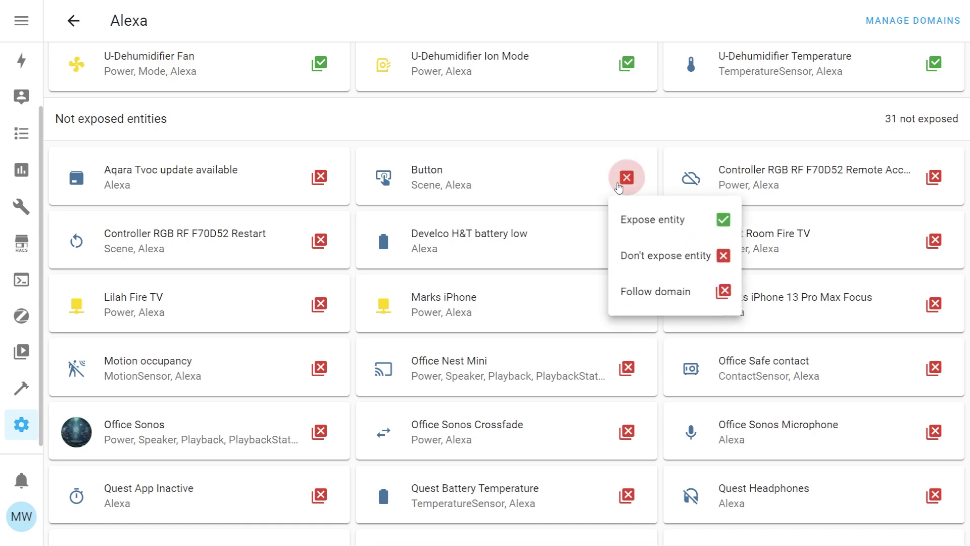
click(651, 234)
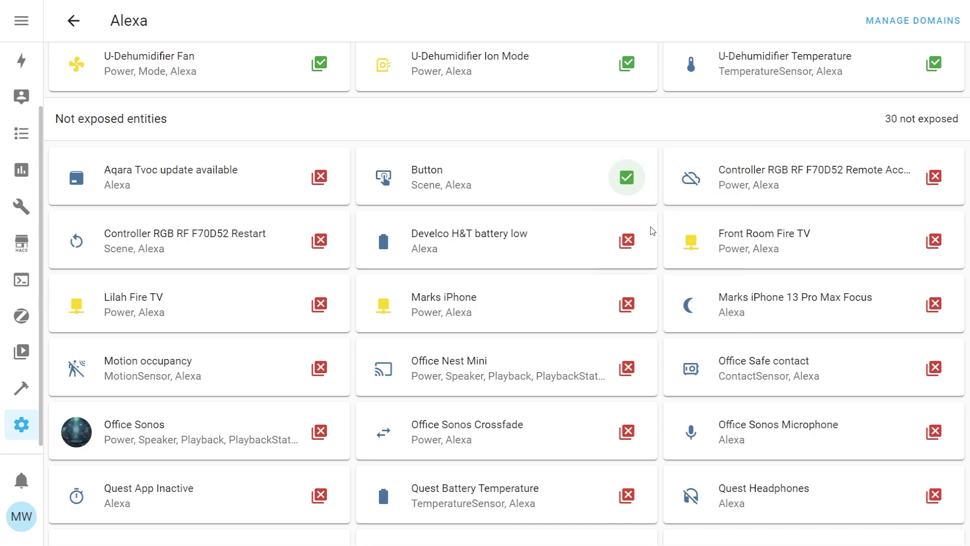
- Turn off Alexa exposure for the Fan, Light, Scene, Sensor and Switch domains
scroll(720, 216, up, 7)
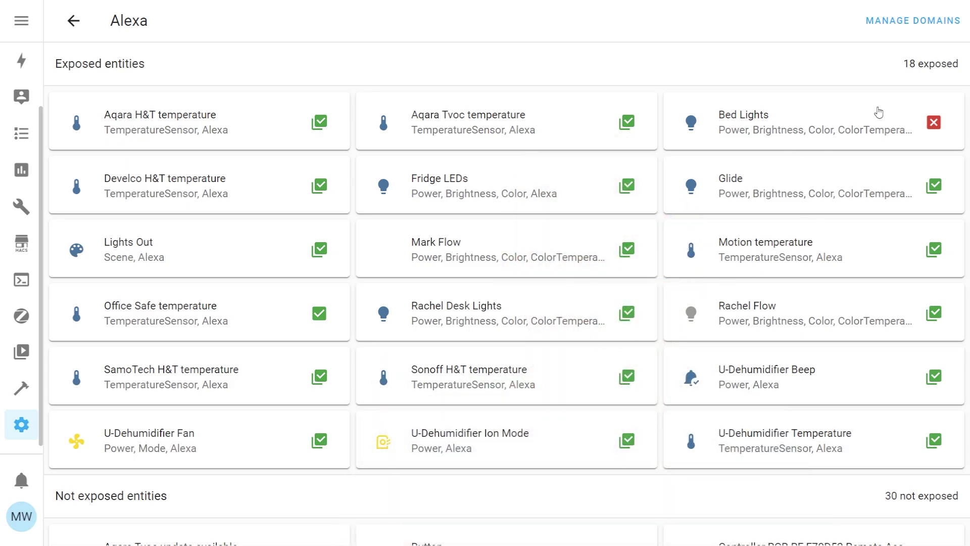
click(907, 23)
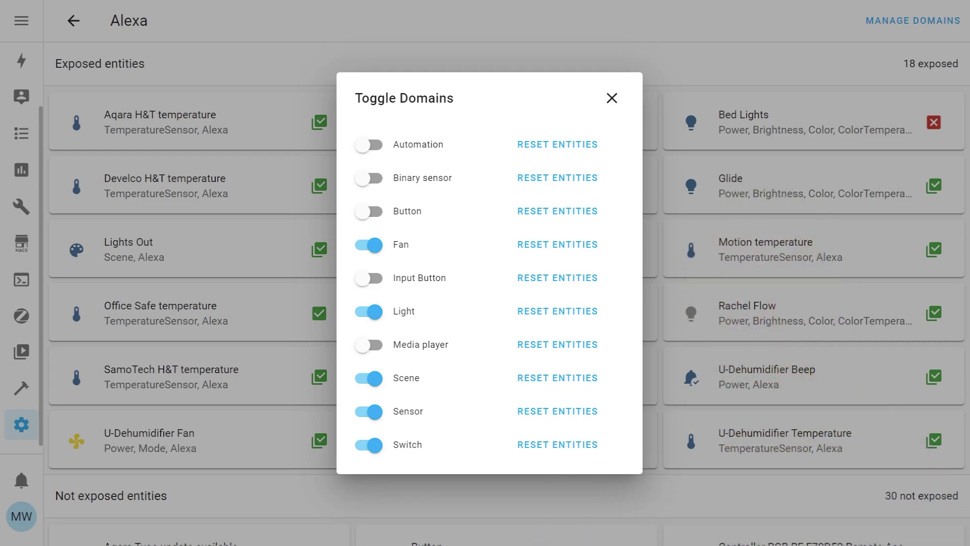
click(373, 247)
click(384, 319)
click(383, 389)
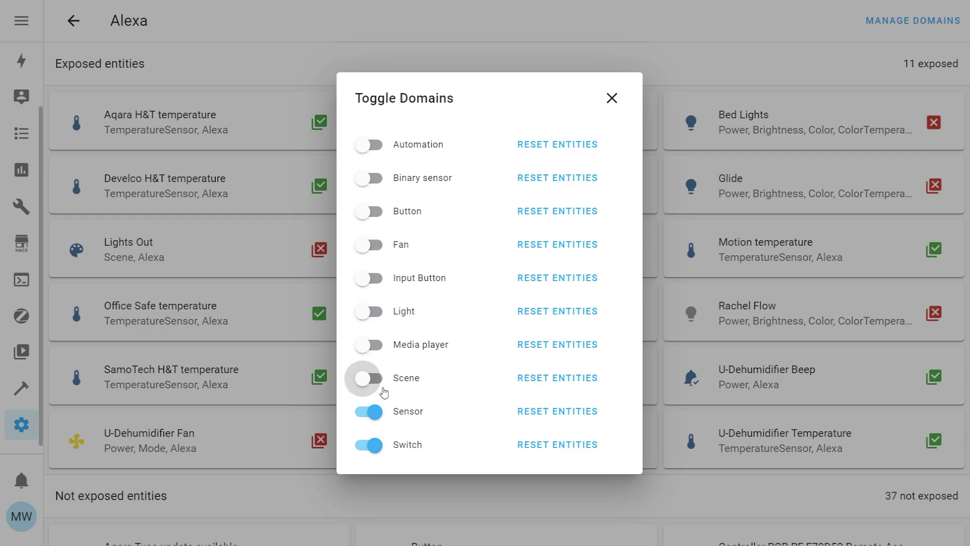
click(379, 414)
click(378, 445)
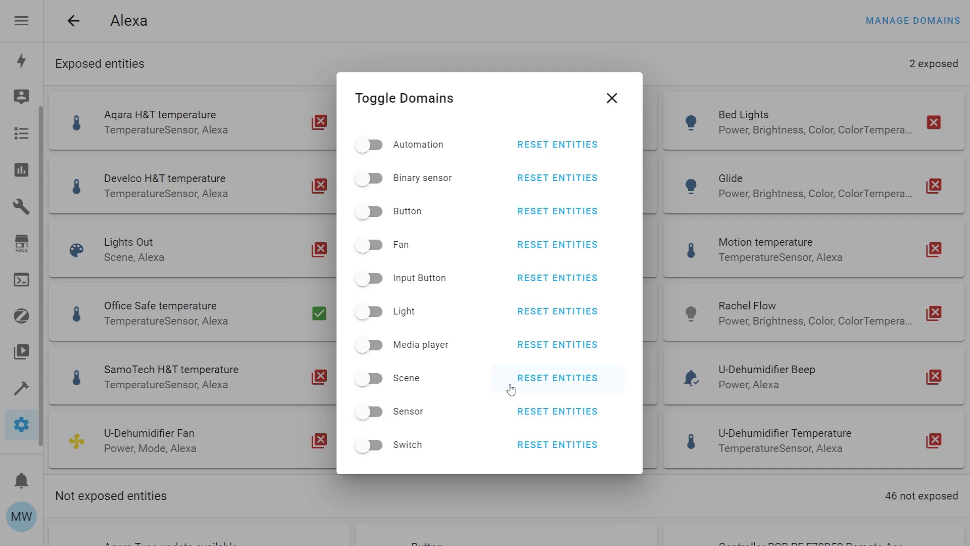
- Reset the individual entity overrides, including those in the Sensor and Light domains, and turn the Light domain on
click(577, 414)
click(503, 312)
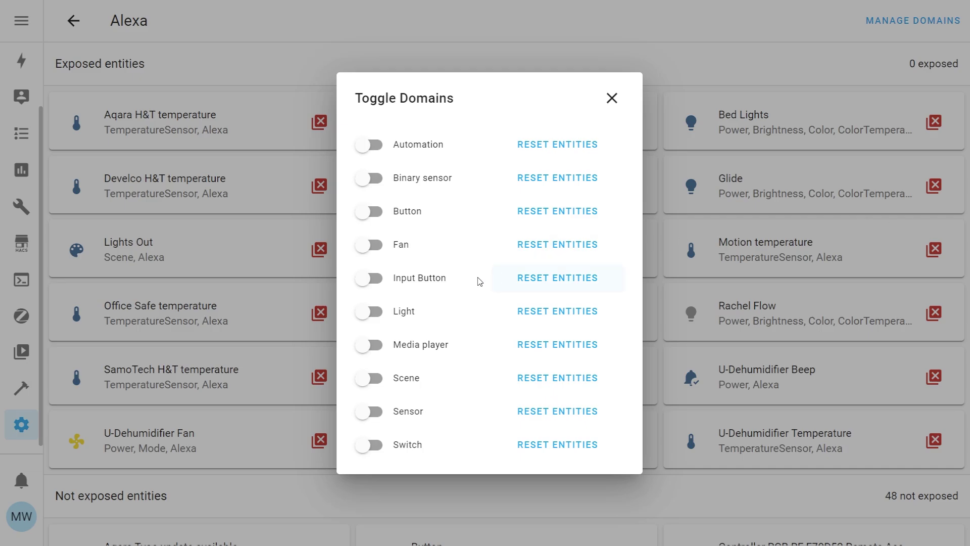
click(367, 311)
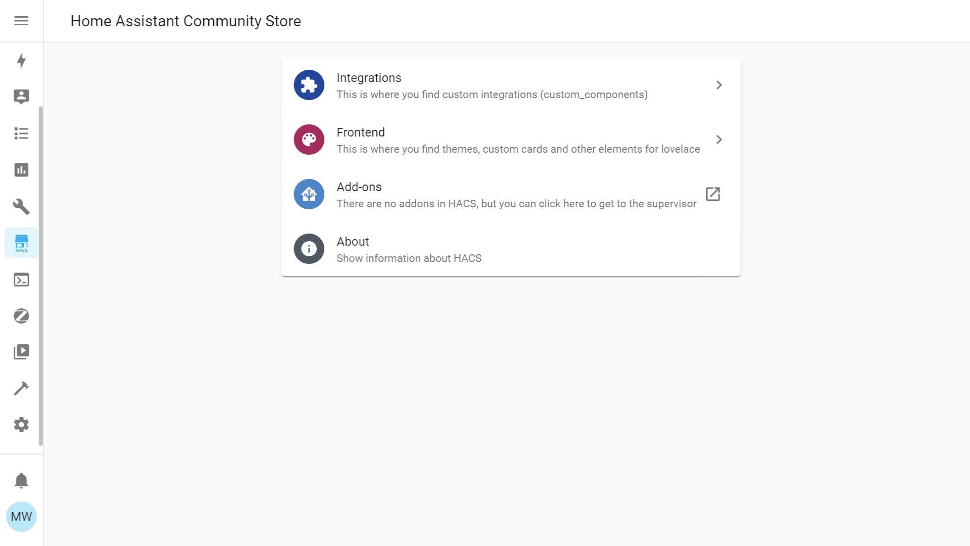
- Find the Alexa Media Player integration in HACS by searching "alexa", download it, and dismiss the new repository notices
click(404, 99)
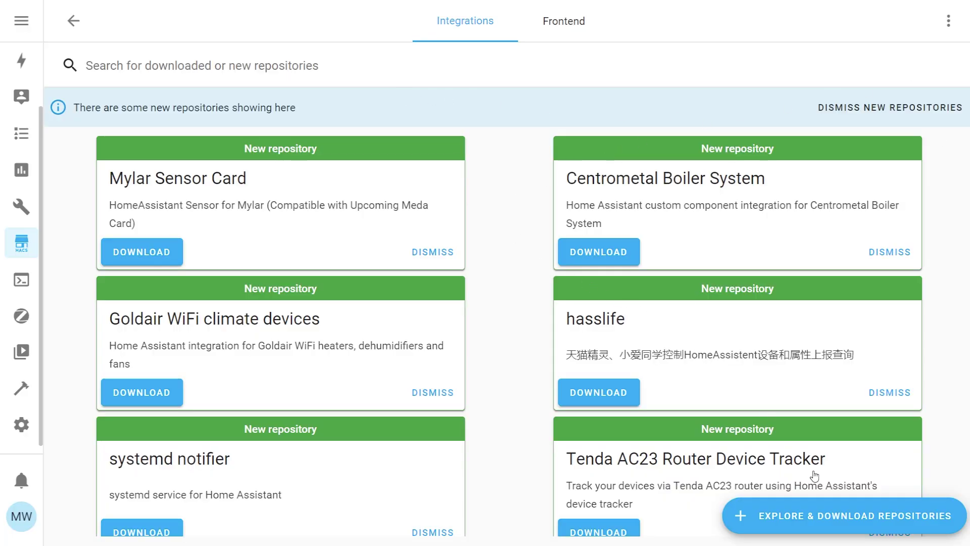
click(844, 522)
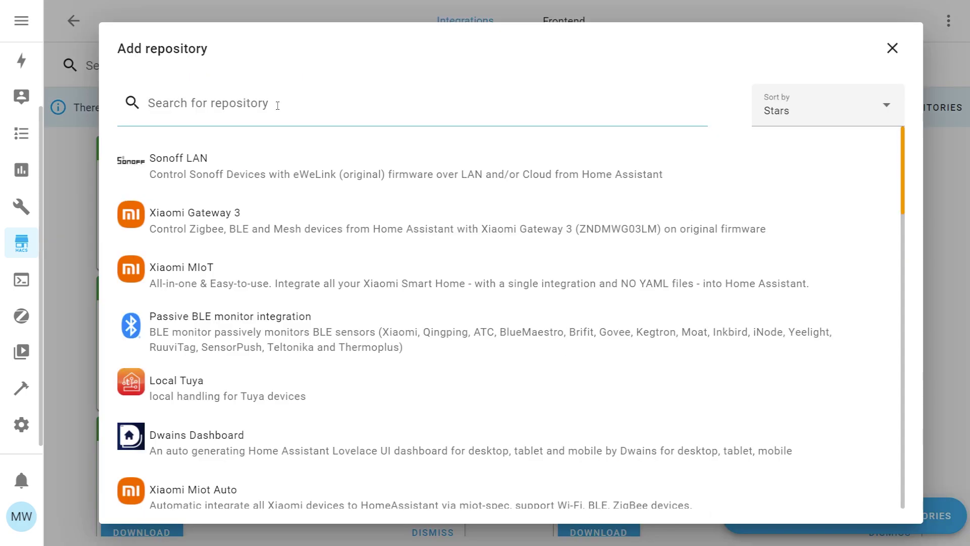
text(alexa)
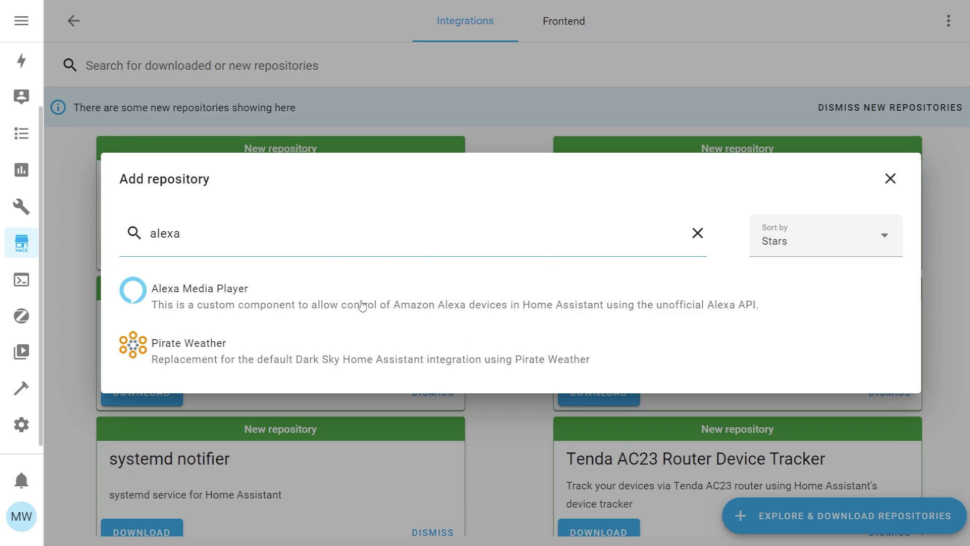
click(183, 299)
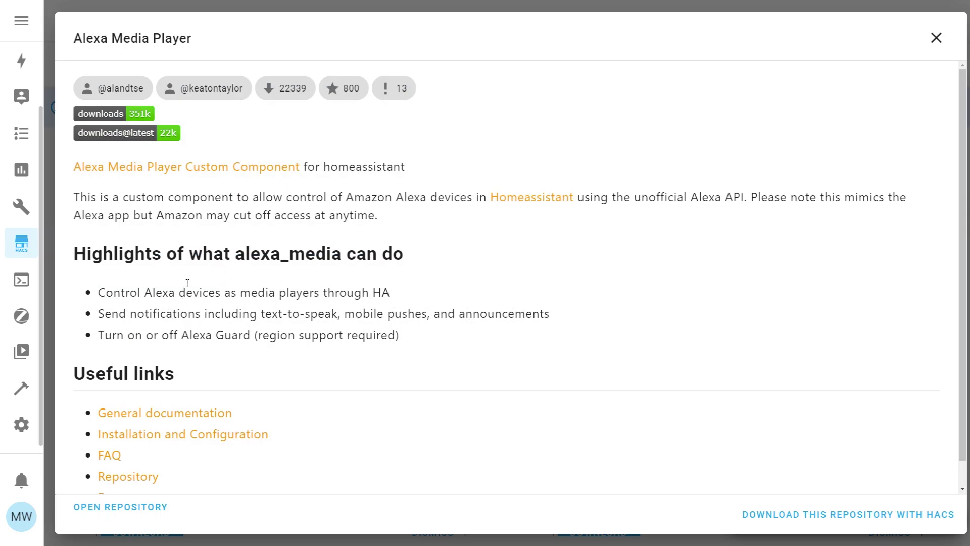
click(837, 514)
click(710, 402)
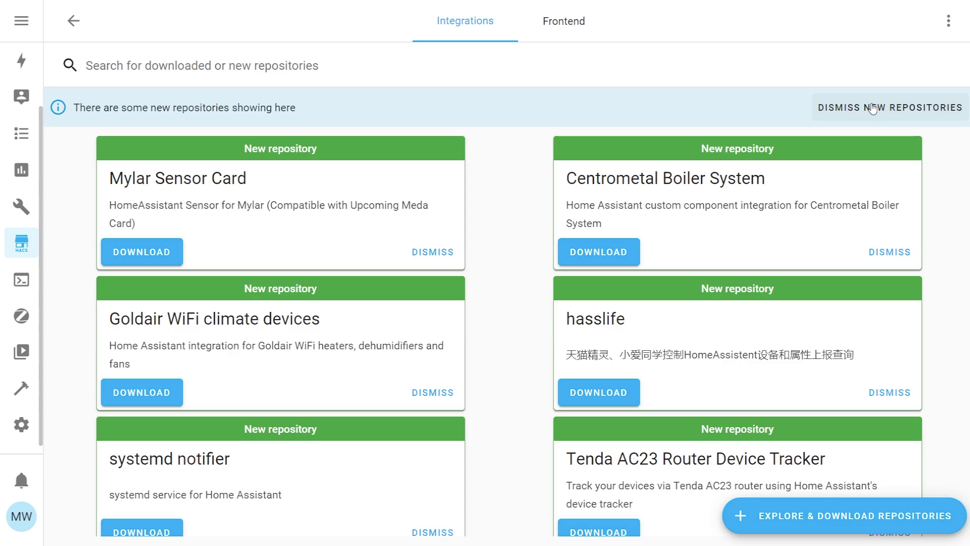
click(872, 108)
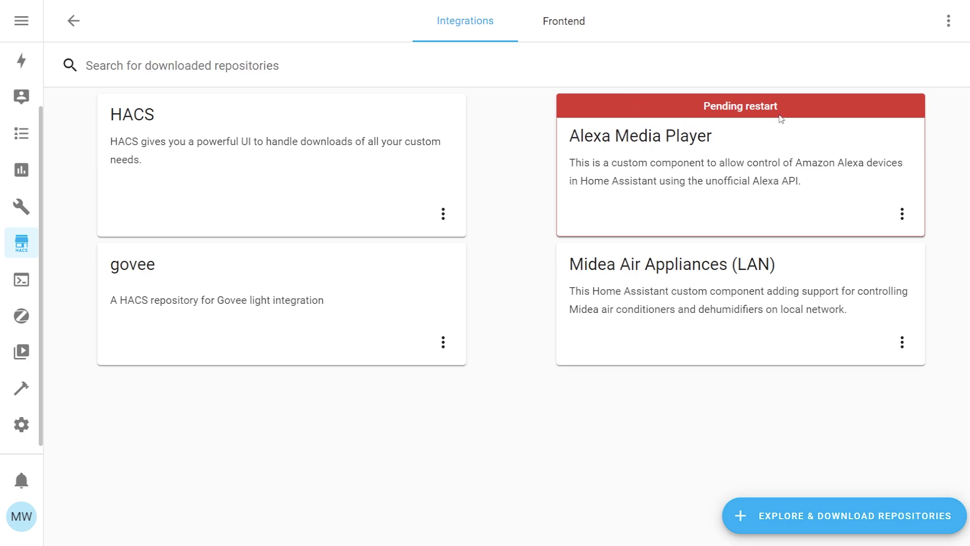
- Restart the Home Assistant server from the HACS pending restart notice
scroll(21, 242, up, 2)
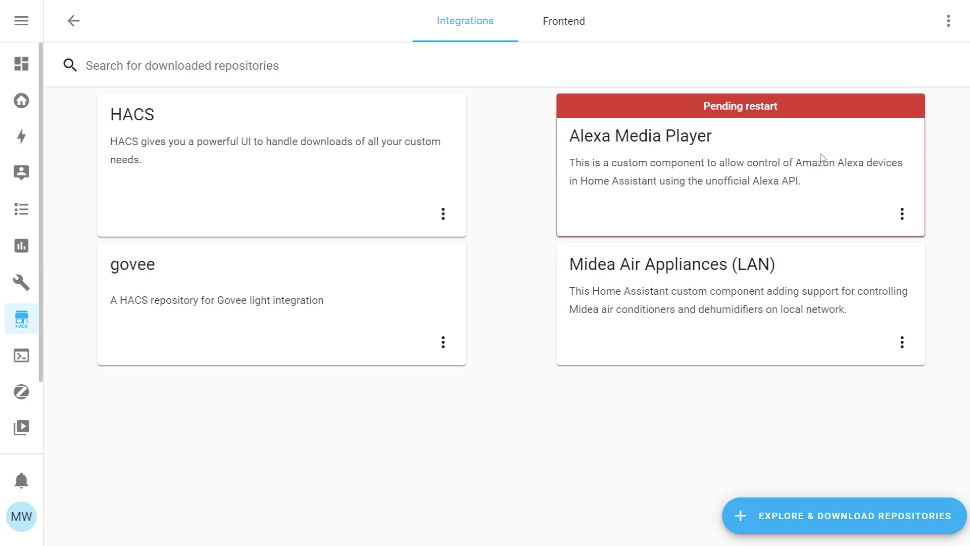
click(73, 21)
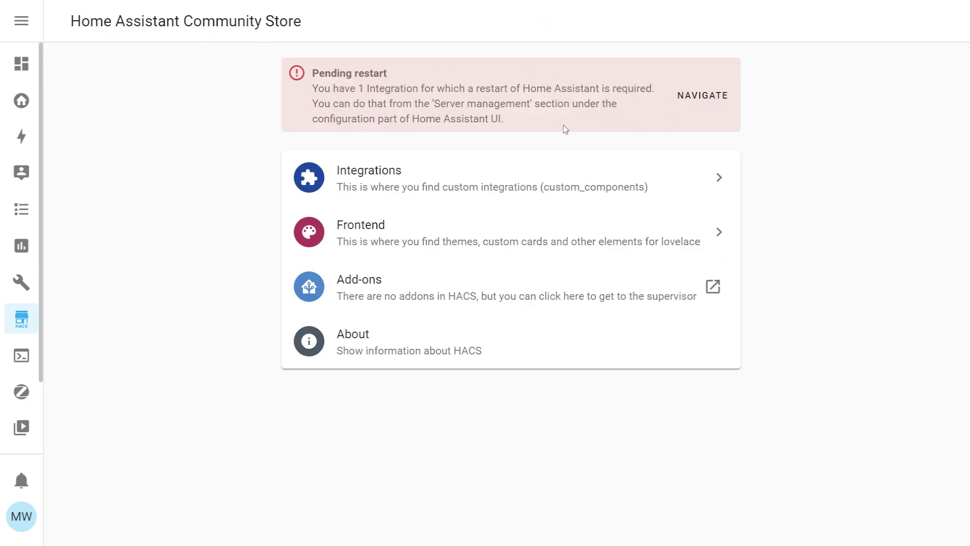
click(703, 97)
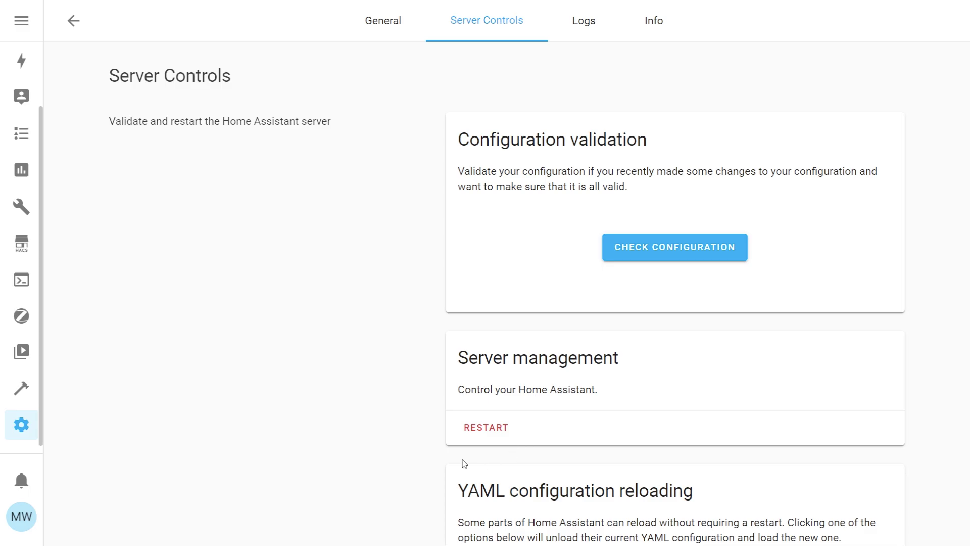
click(494, 428)
click(608, 331)
- Add a new integration under Devices & Services, searching for "alexa" and choosing Alexa Media Player
click(20, 427)
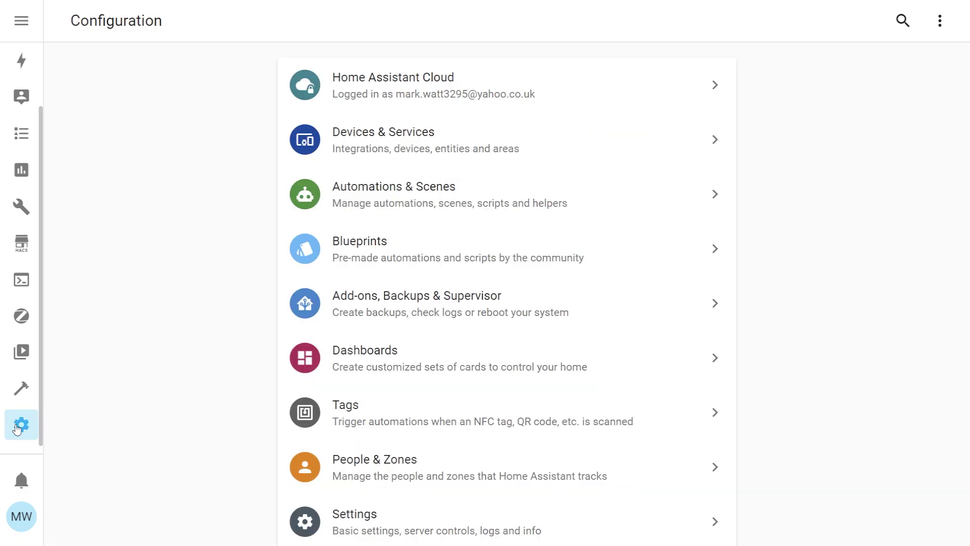
click(467, 147)
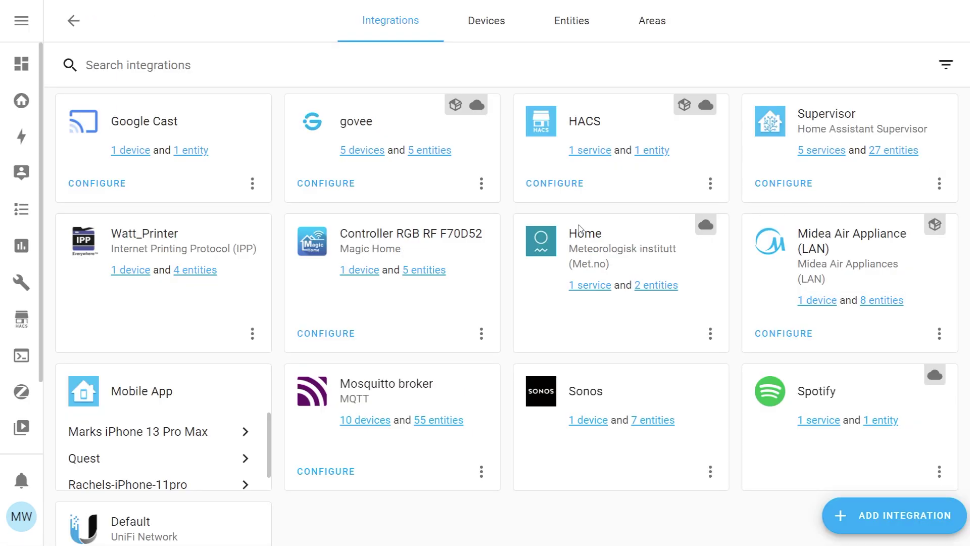
click(879, 517)
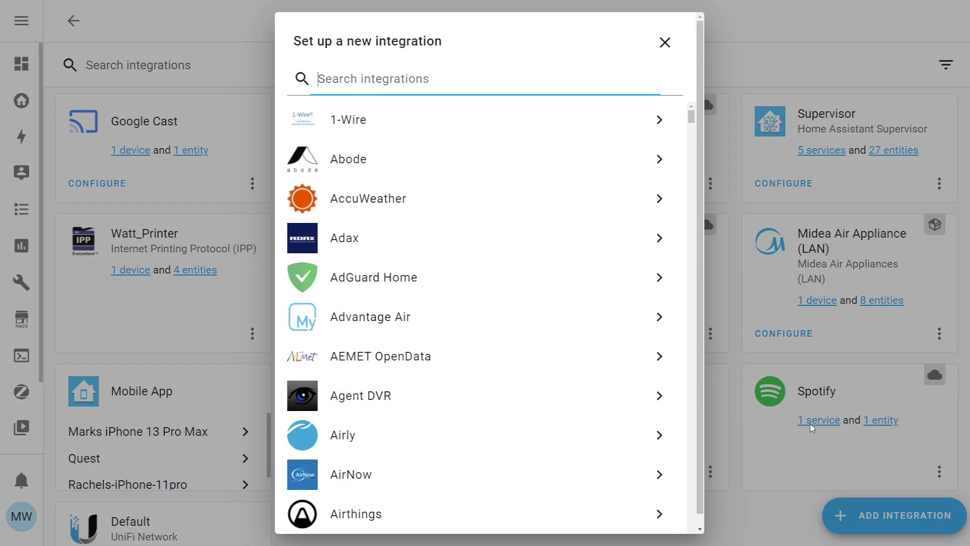
text(alexa)
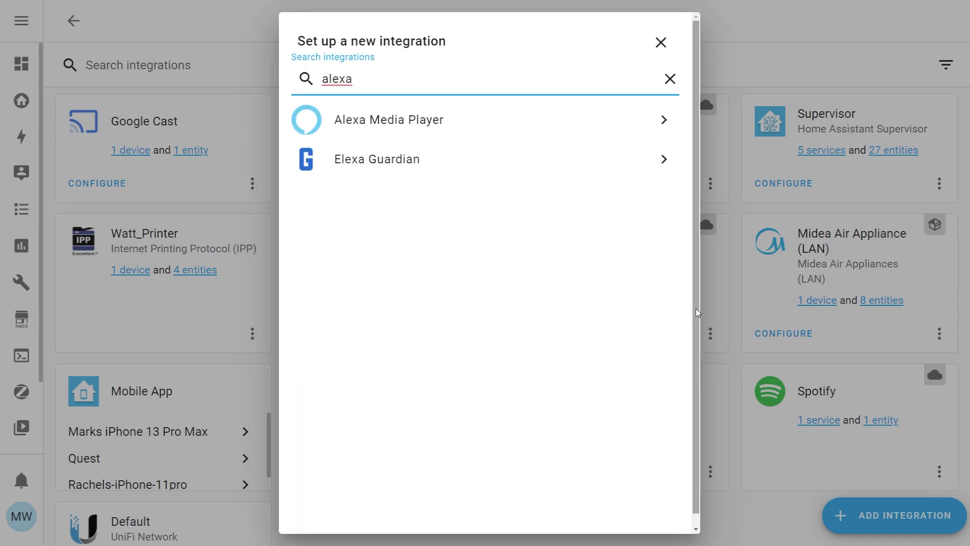
click(482, 124)
- Search the list of new integrations again for "alexa"
click(894, 515)
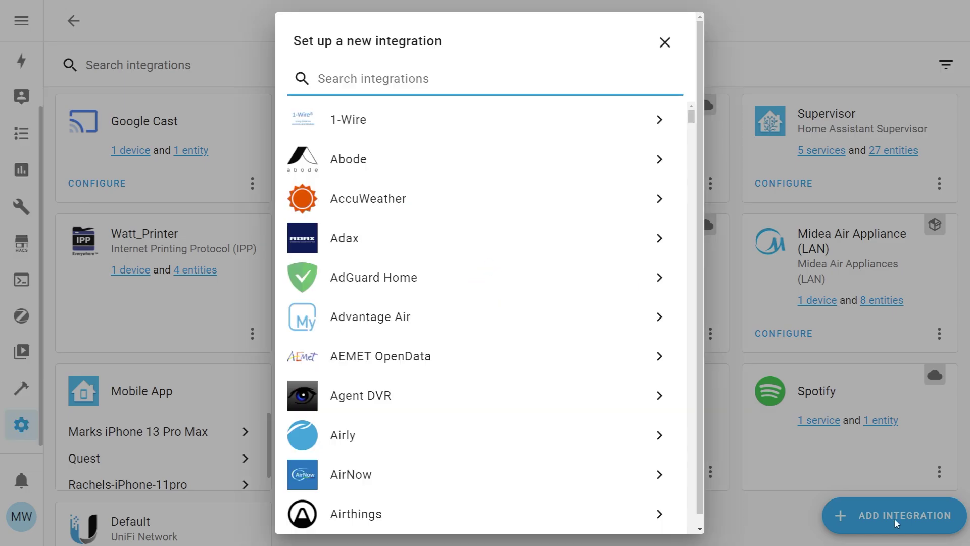
text(ale)
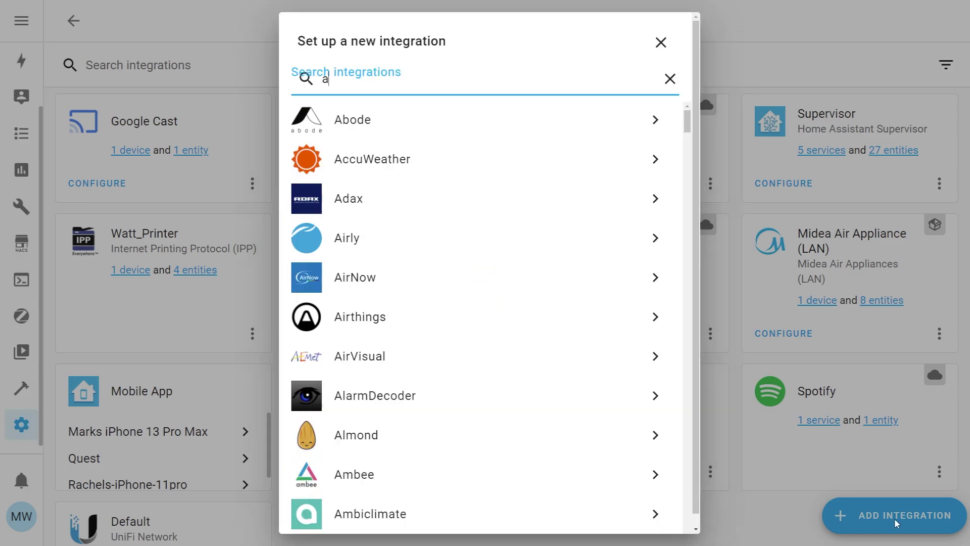
text(x)
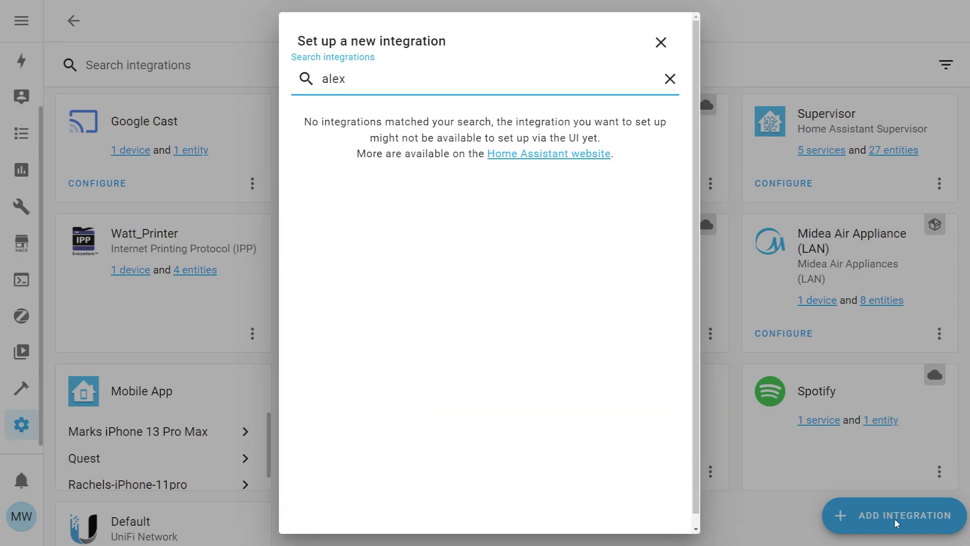
text(a)
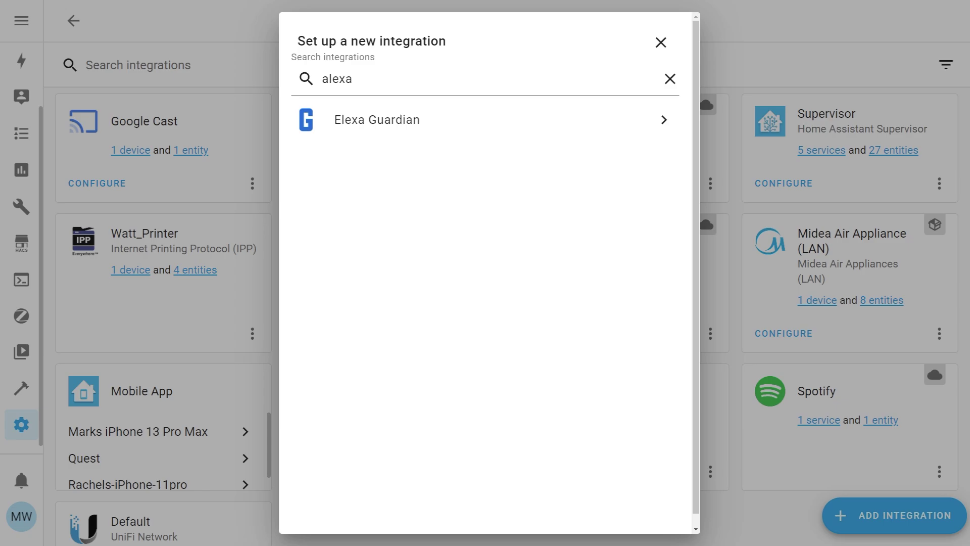
click(397, 81)
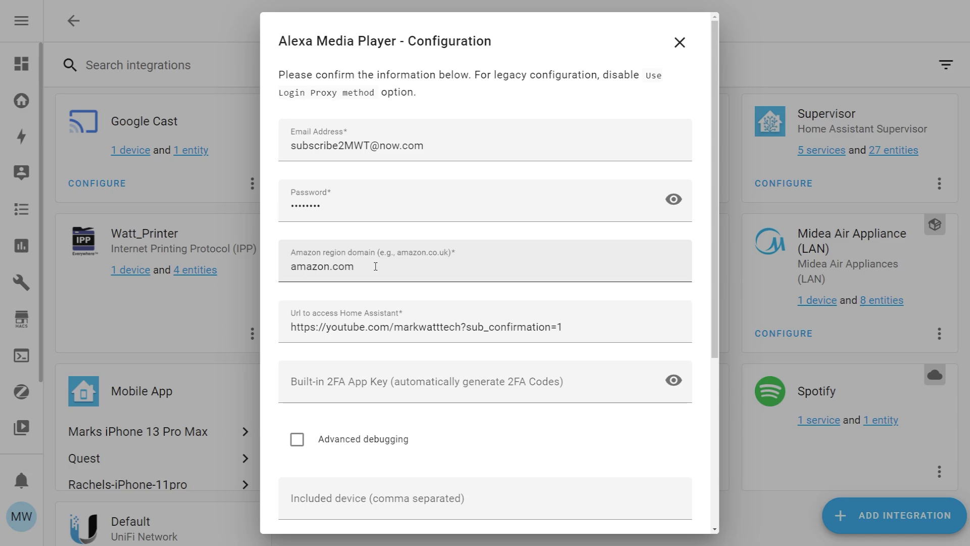
- Set the Amazon region domain to amazon.co.uk in the Alexa Media Player configuration
key(BackSpace)
text(.)
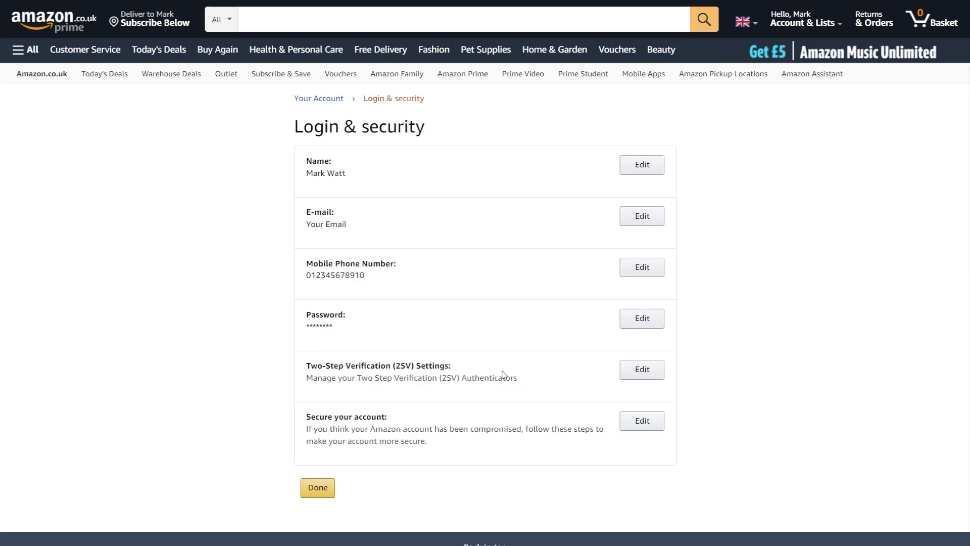
- In Amazon's Two-Step Verification settings, start adding a new authenticator app and copy the key offered for when the barcode can't be scanned
click(646, 373)
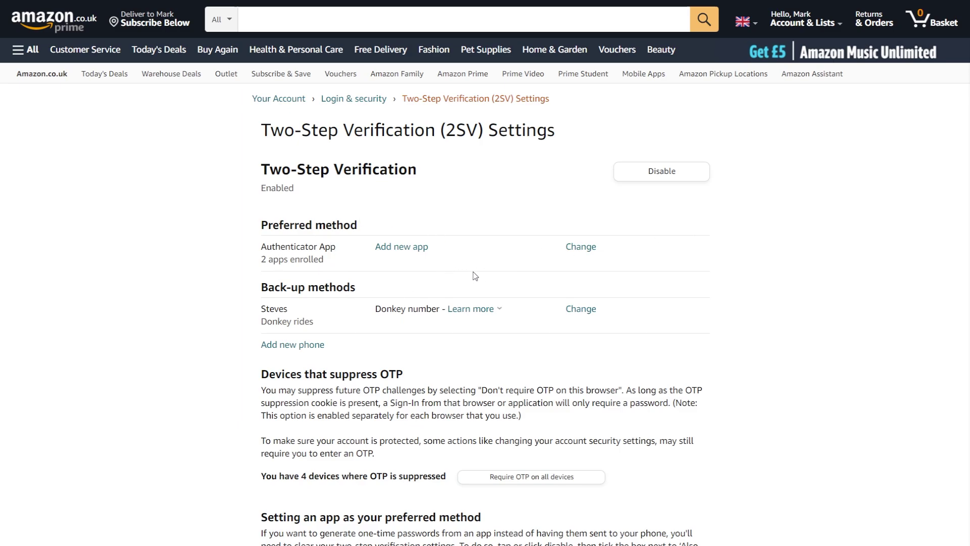
click(406, 248)
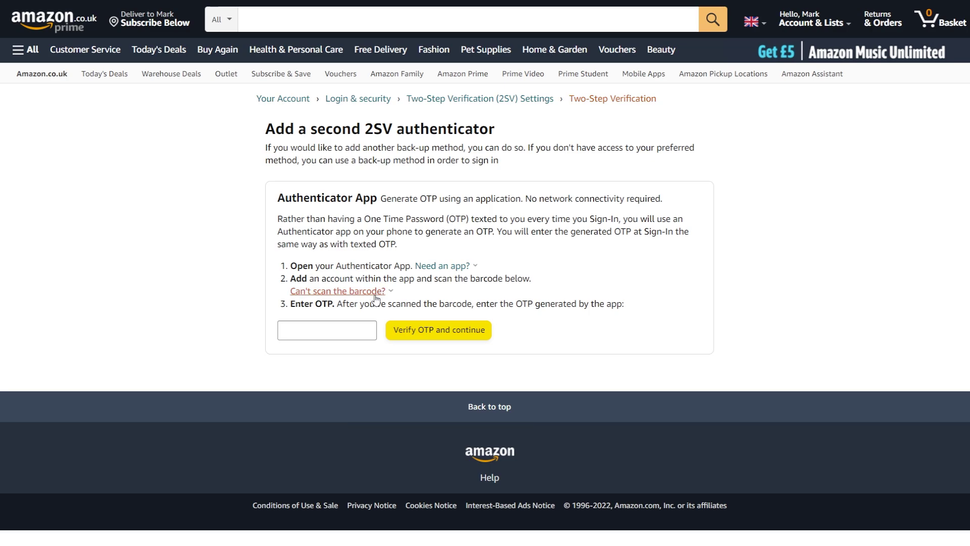
click(390, 292)
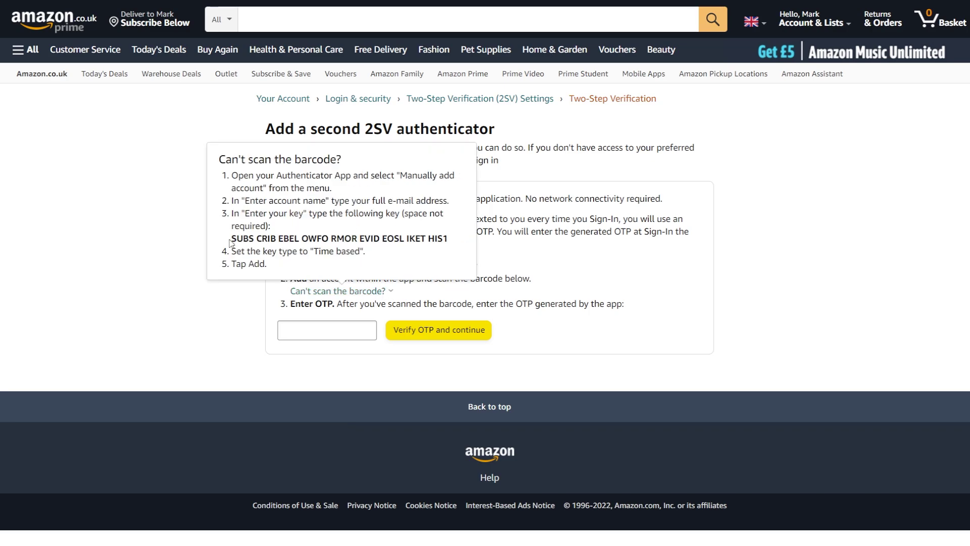
drag(230, 243, 452, 239)
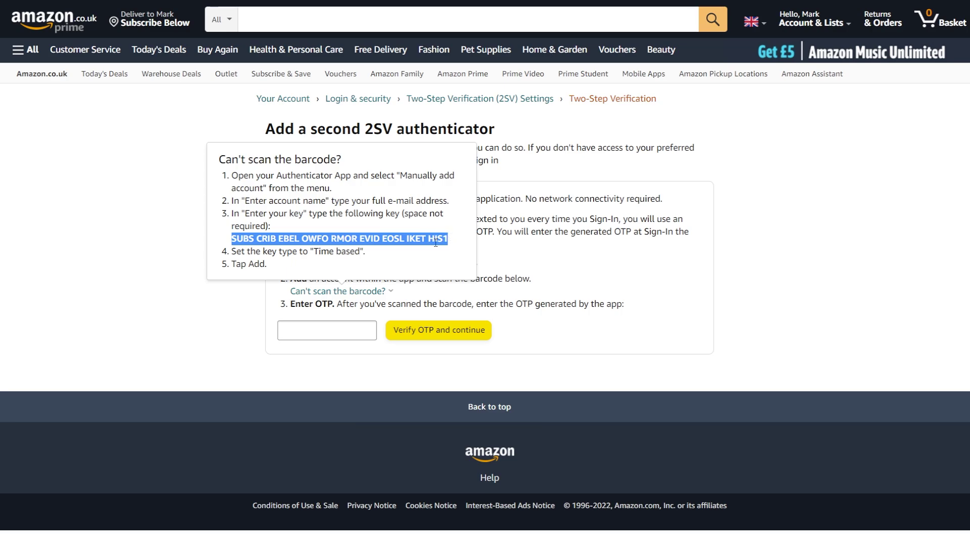
right_click(436, 243)
click(446, 253)
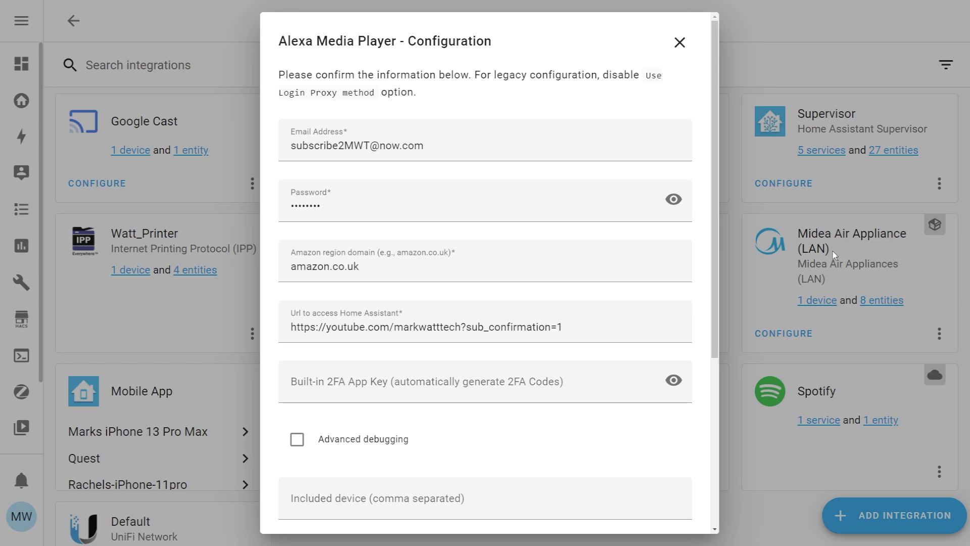
- Back in Home Assistant, paste the copied key as the Built-in 2FA App Key and submit the Alexa Media Player configuration
click(378, 384)
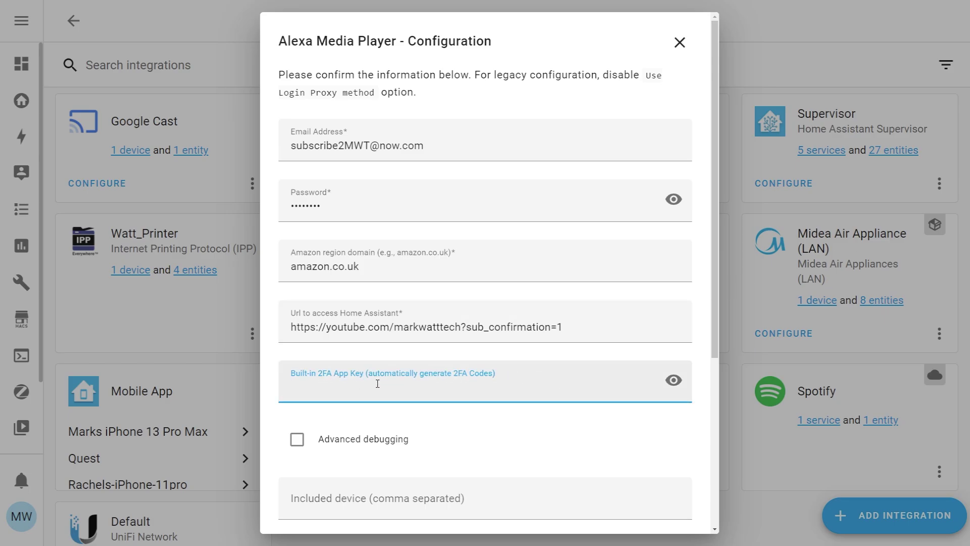
key(ctrl+v)
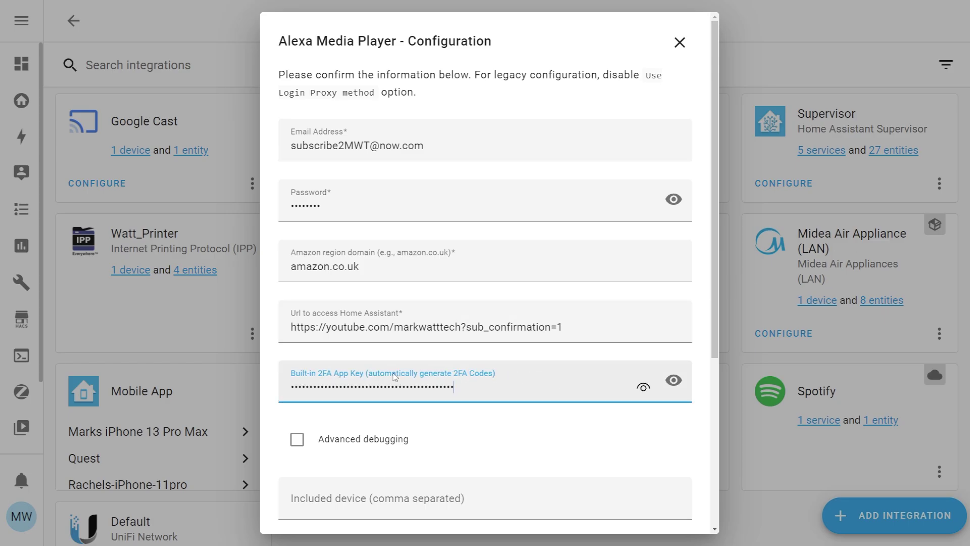
scroll(423, 365, down, 5)
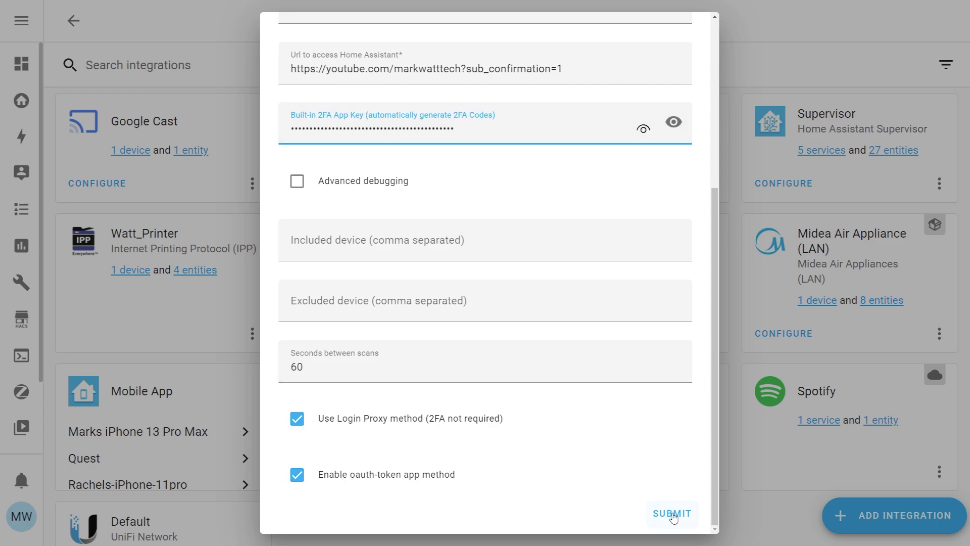
click(672, 514)
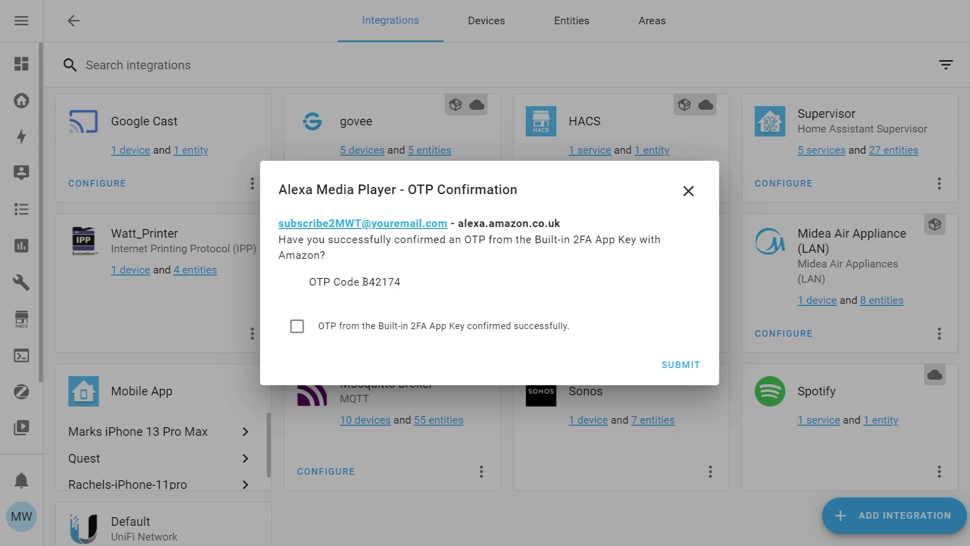
- Copy the generated OTP code from the OTP Confirmation dialog and paste it into Amazon's authenticator OTP field
drag(364, 282, 396, 284)
right_click(395, 285)
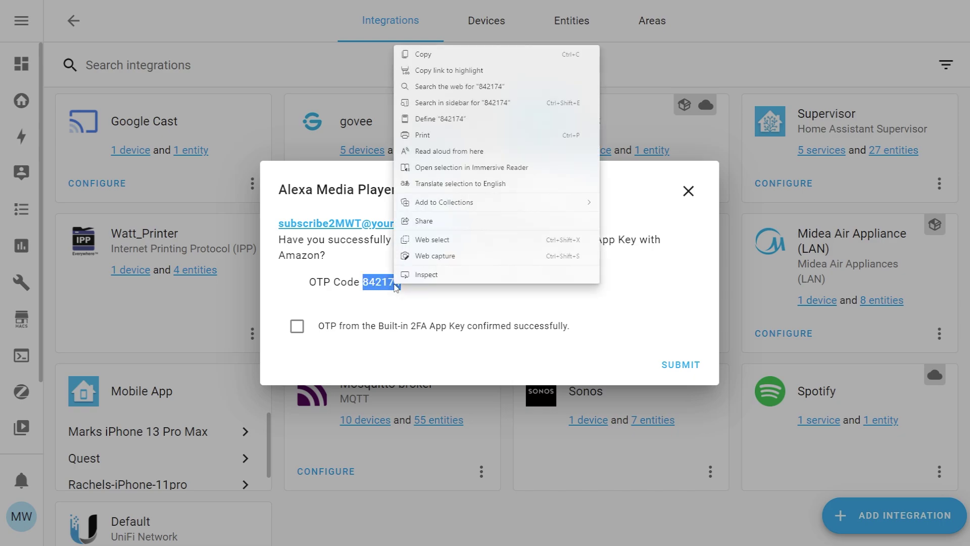
click(435, 57)
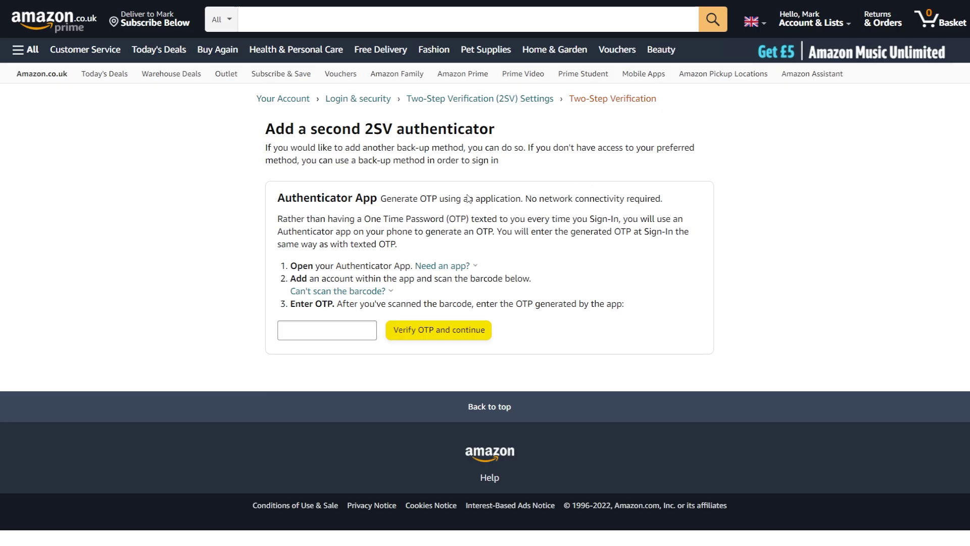
click(324, 331)
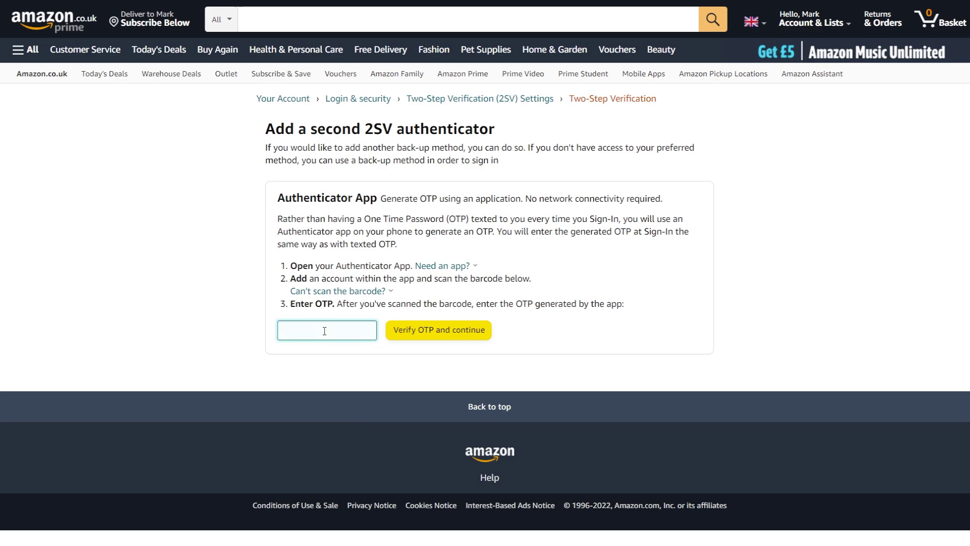
key(ctrl+v)
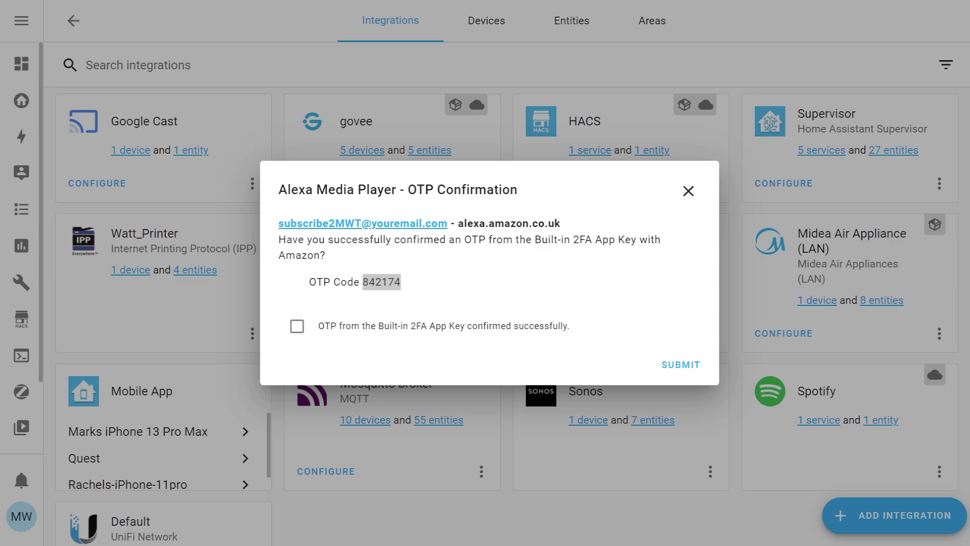
- Confirm in Home Assistant that the built-in 2FA key's OTP was accepted, and finish the setup without assigning areas
click(297, 326)
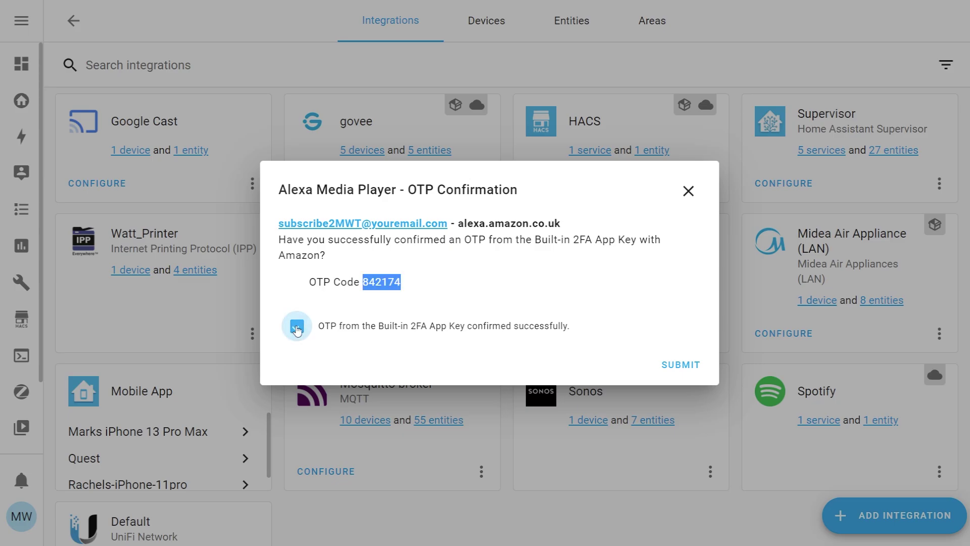
click(694, 367)
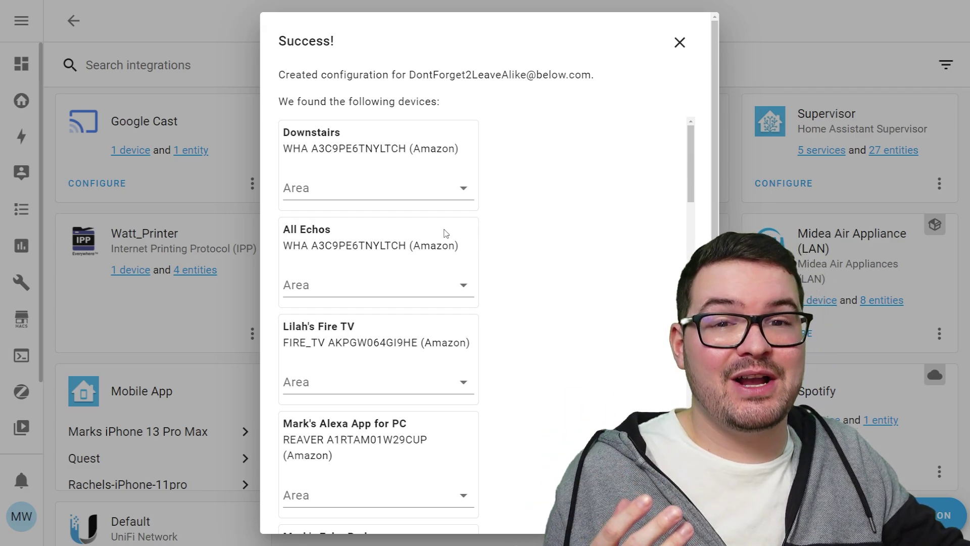
scroll(535, 249, down, 6)
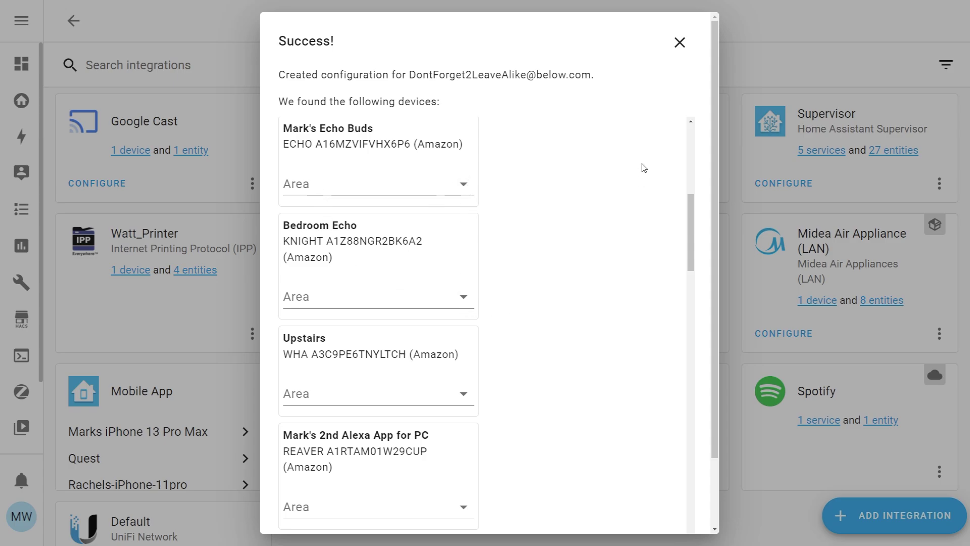
scroll(662, 283, down, 2)
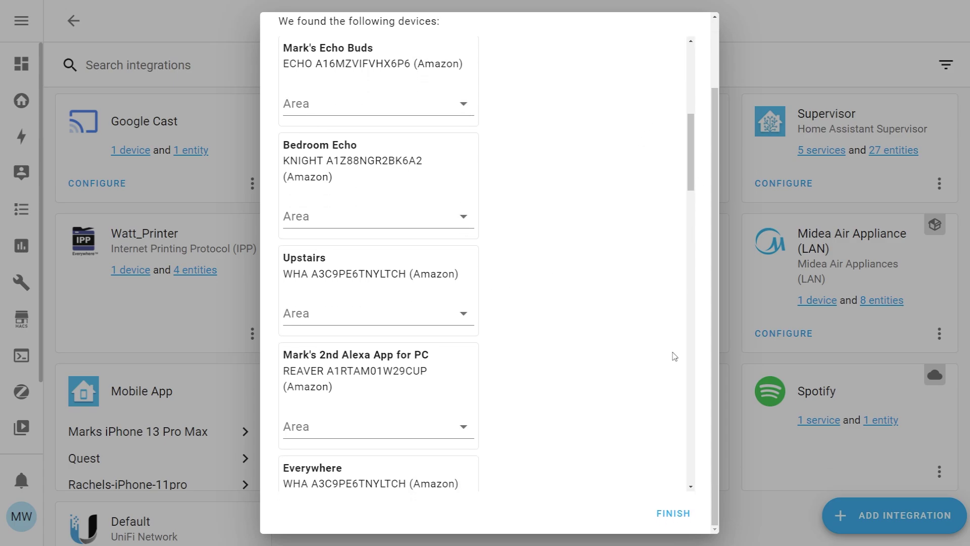
click(676, 514)
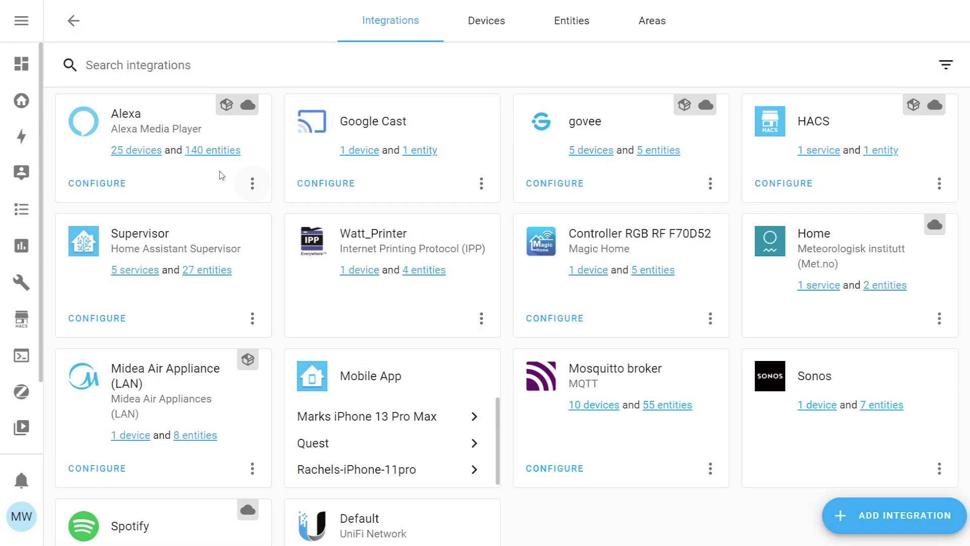
- Open the second Echo in the Alexa Media Player device list and raise its volume to slightly below half
click(131, 158)
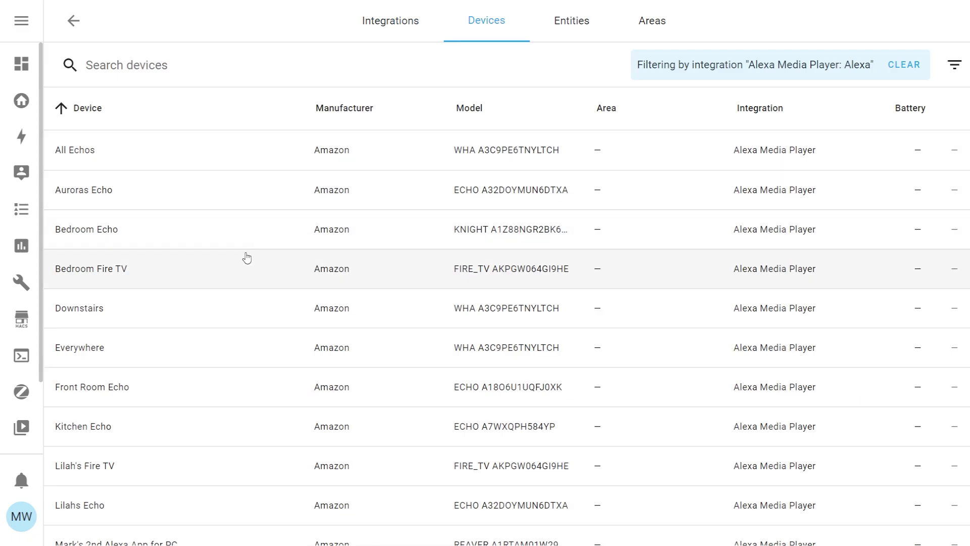
click(157, 192)
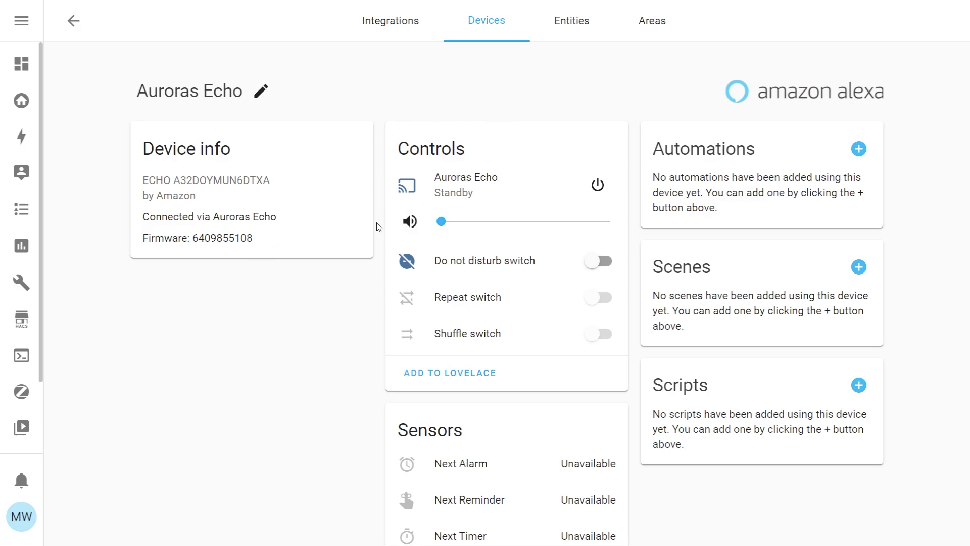
scroll(382, 253, down, 2)
scroll(362, 437, up, 2)
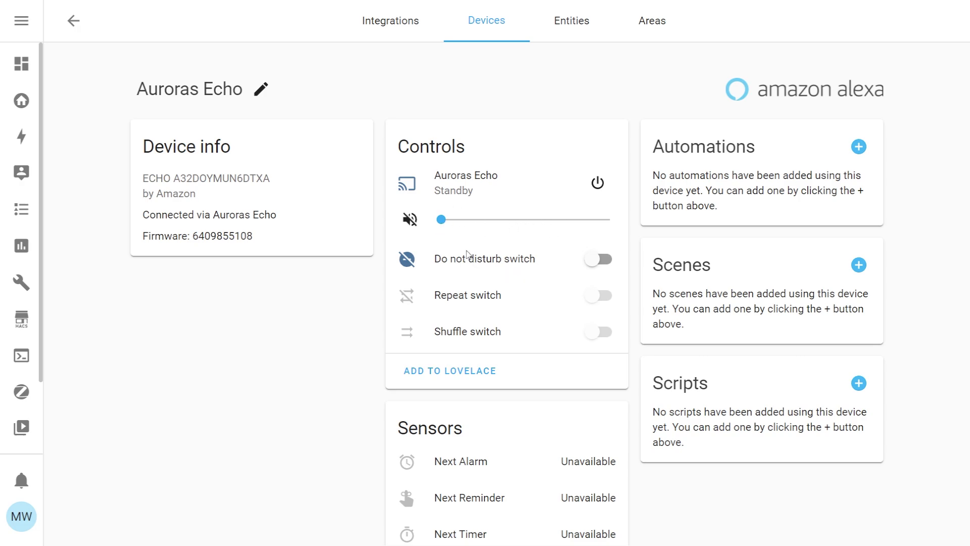
drag(443, 227, 510, 227)
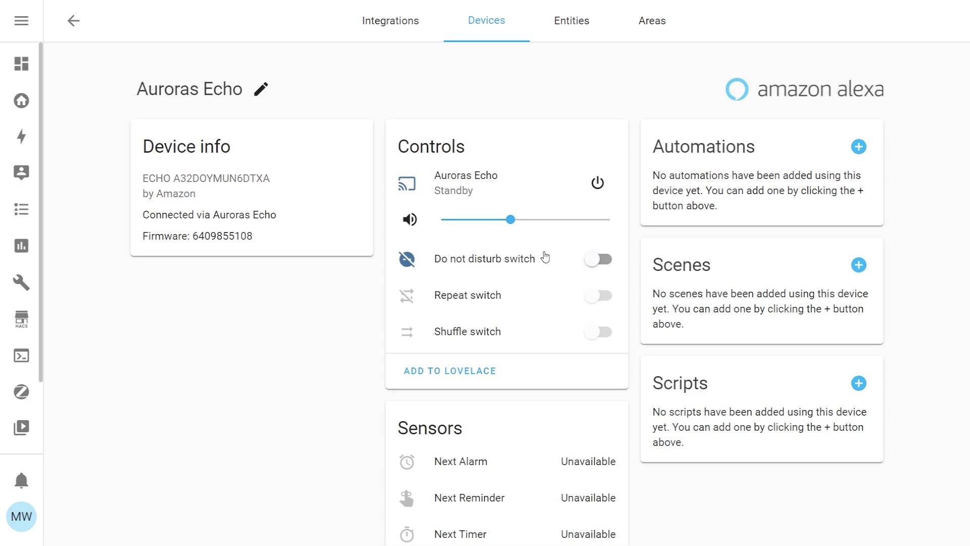
scroll(545, 258, up, 1)
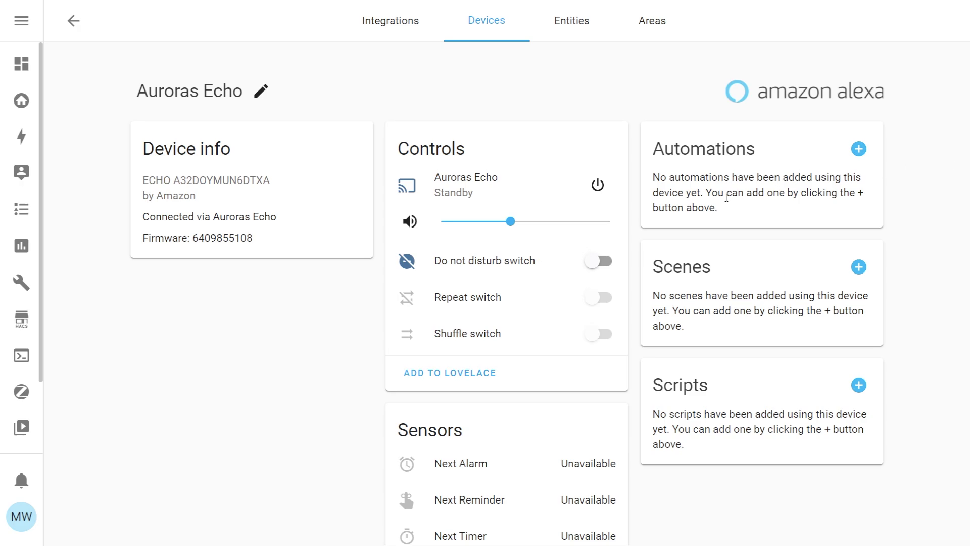
- Open the settings of the Next Reminder sensor on the Office Sonos device
scroll(536, 260, down, 2)
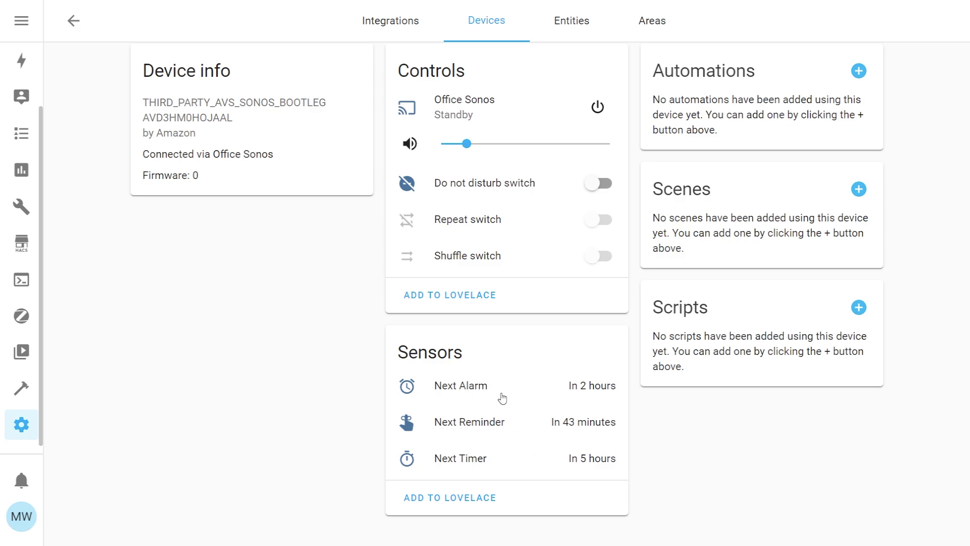
click(479, 427)
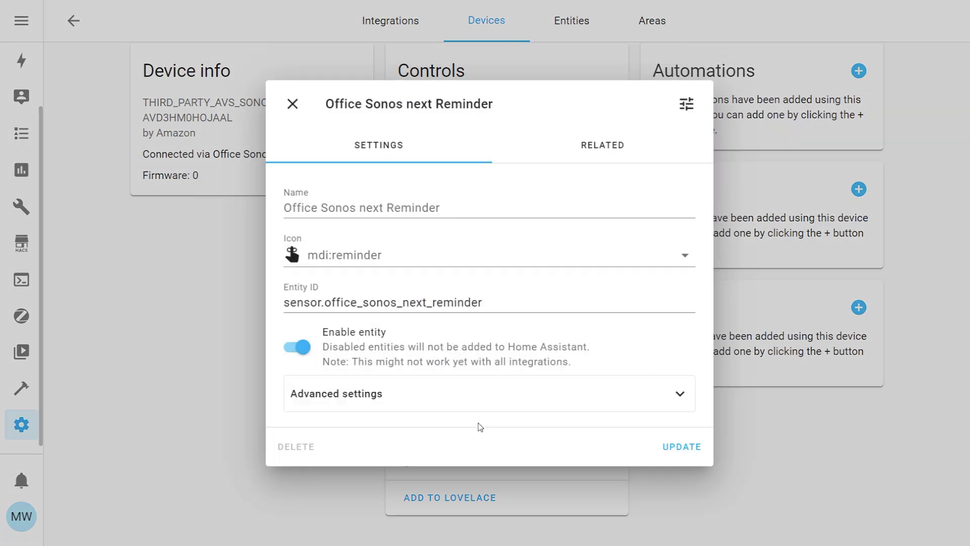
- Examine the Next Reminder sensor's history and full attribute list, then close its details
click(687, 106)
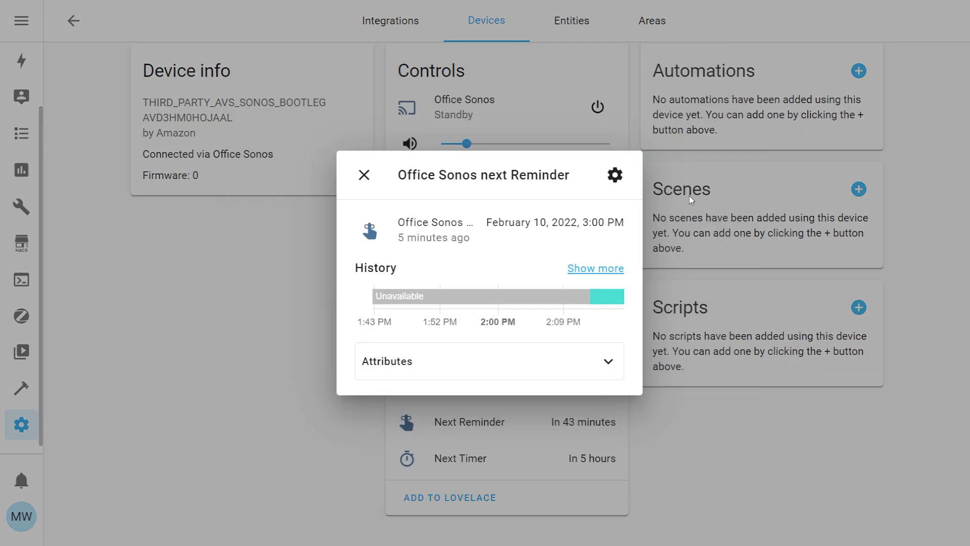
click(606, 363)
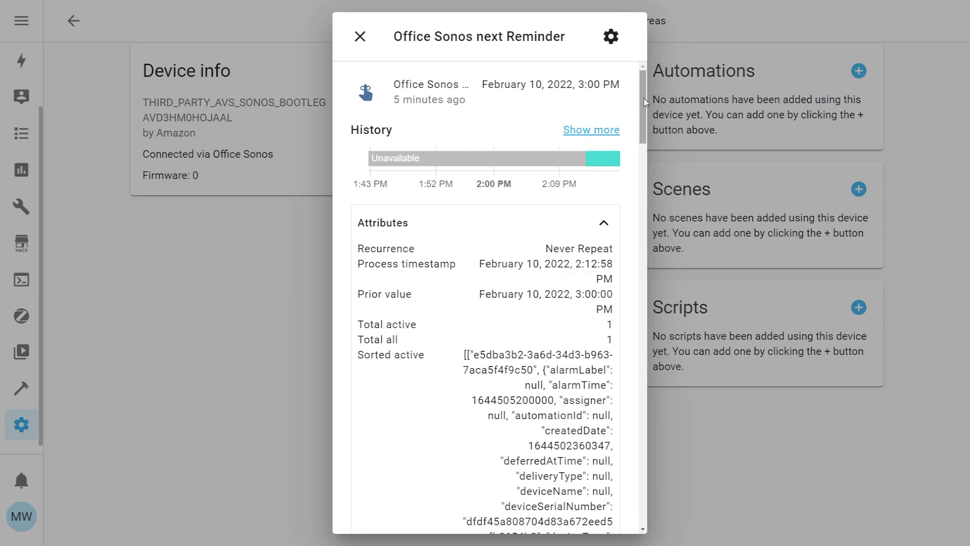
drag(644, 98, 650, 520)
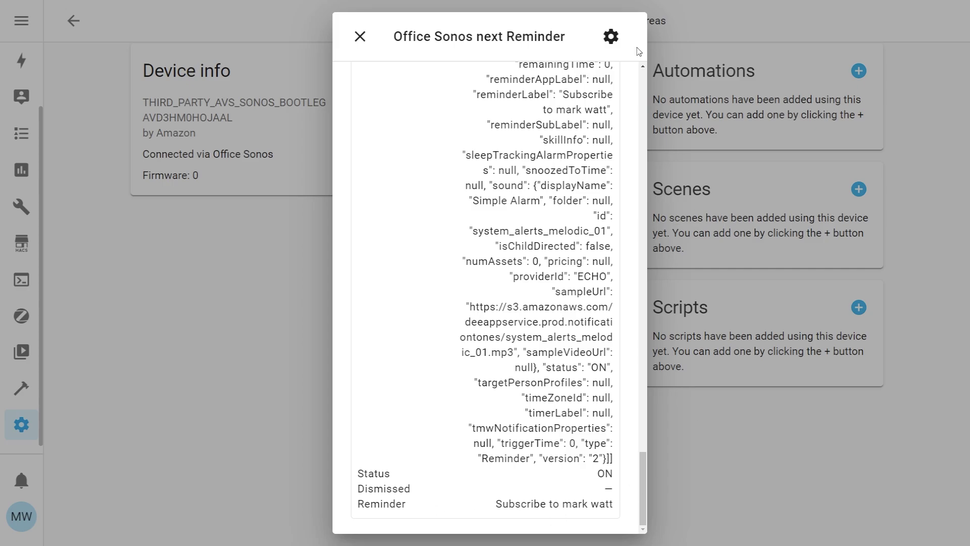
click(580, 7)
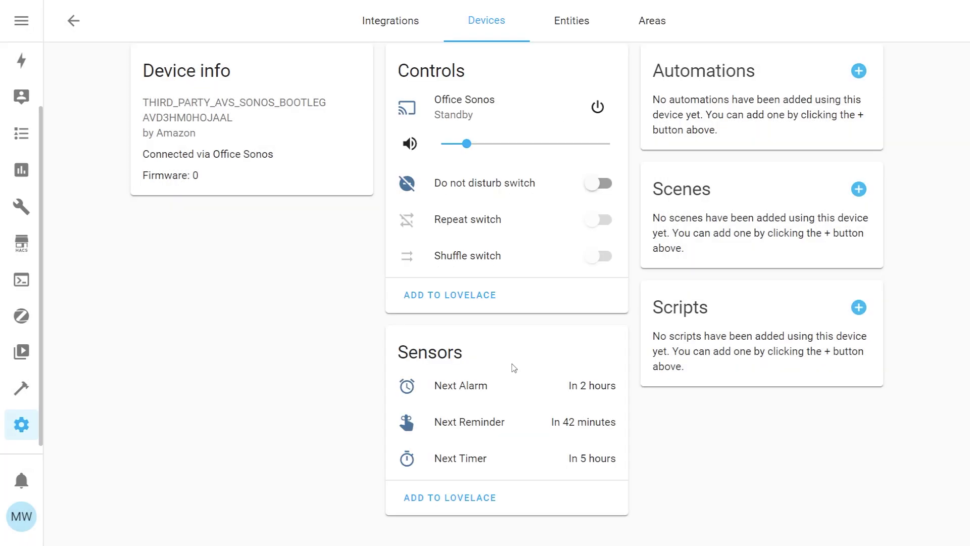
- Open the Office Sonos Next Alarm sensor's details and examine its attributes
click(453, 388)
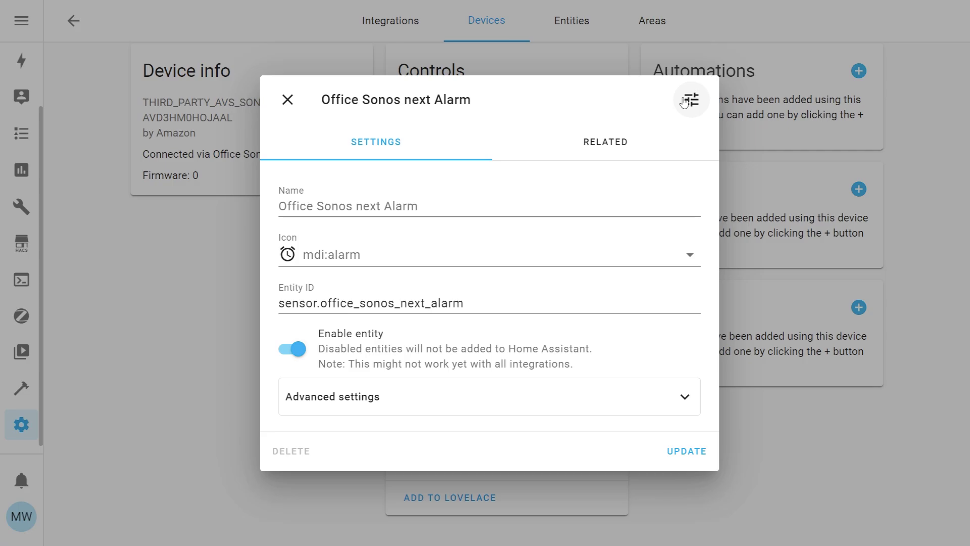
click(689, 100)
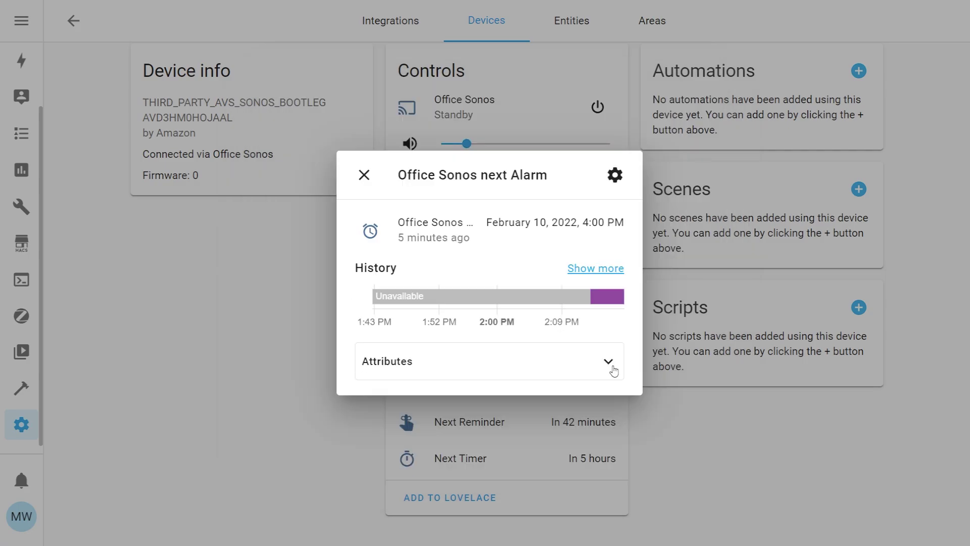
click(609, 361)
scroll(624, 455, down, 10)
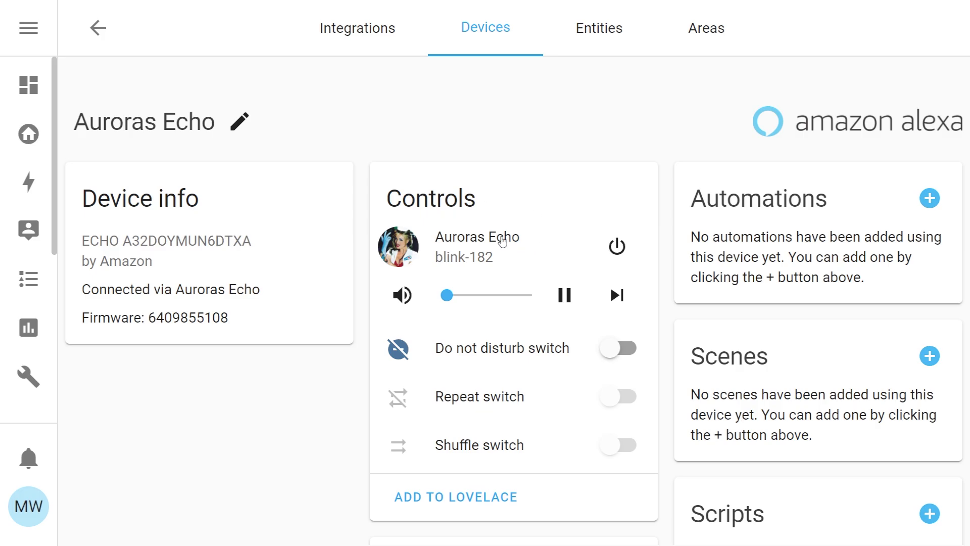
- Open the details of the Auroras Echo media player entity
click(506, 246)
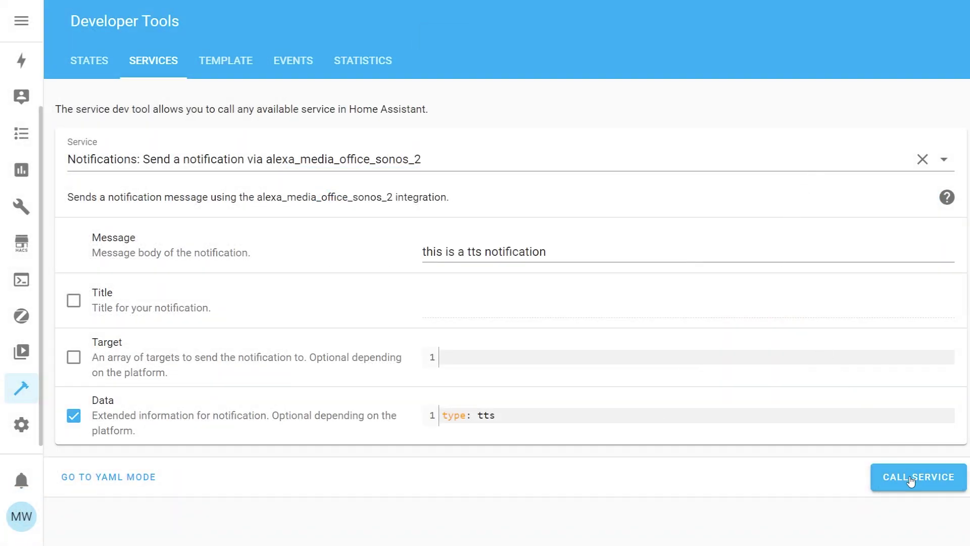
- Call the alexa_media_office_sonos_2 notification service with the message "this is a tts notification" and data type: tts
click(912, 479)
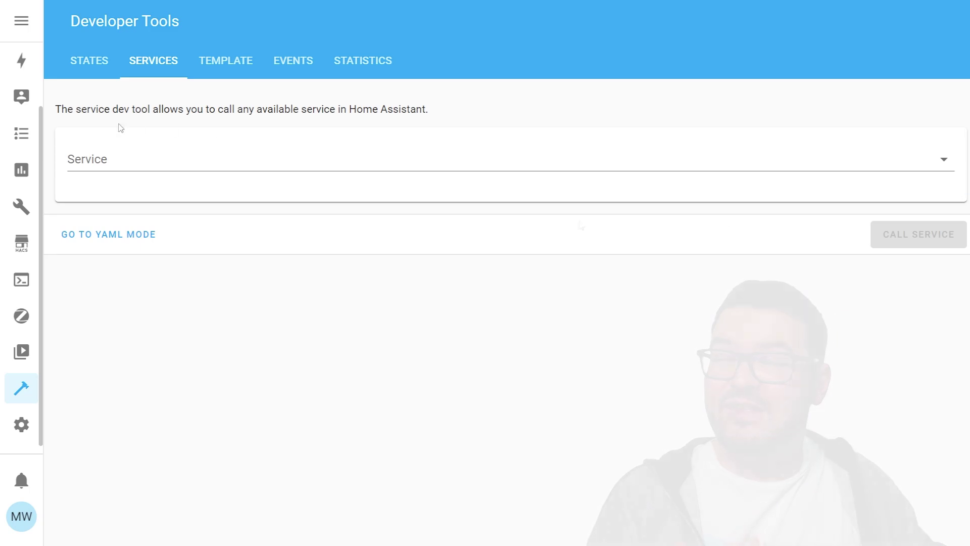
- Choose the notification service for alexa_media_office_sonos_2 and enter the message "This is a great demo"
click(126, 154)
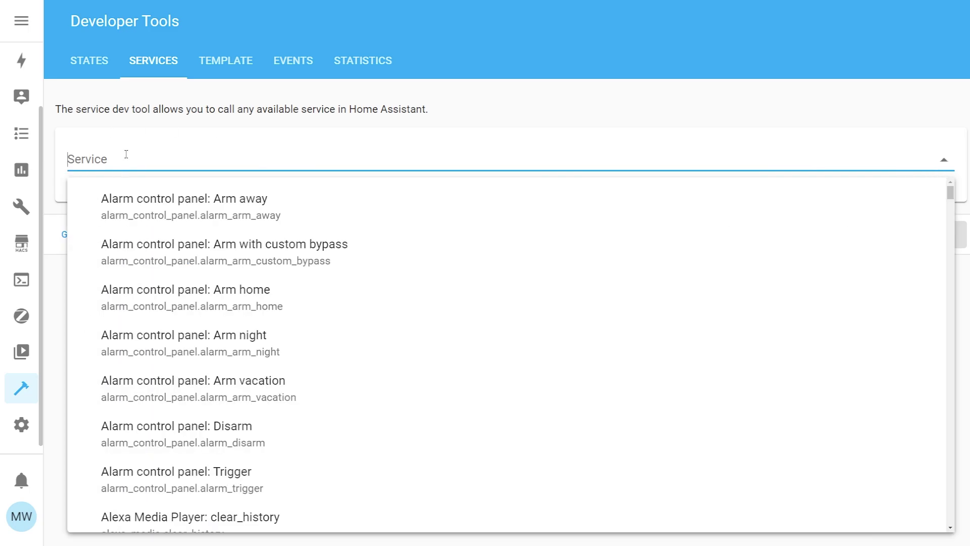
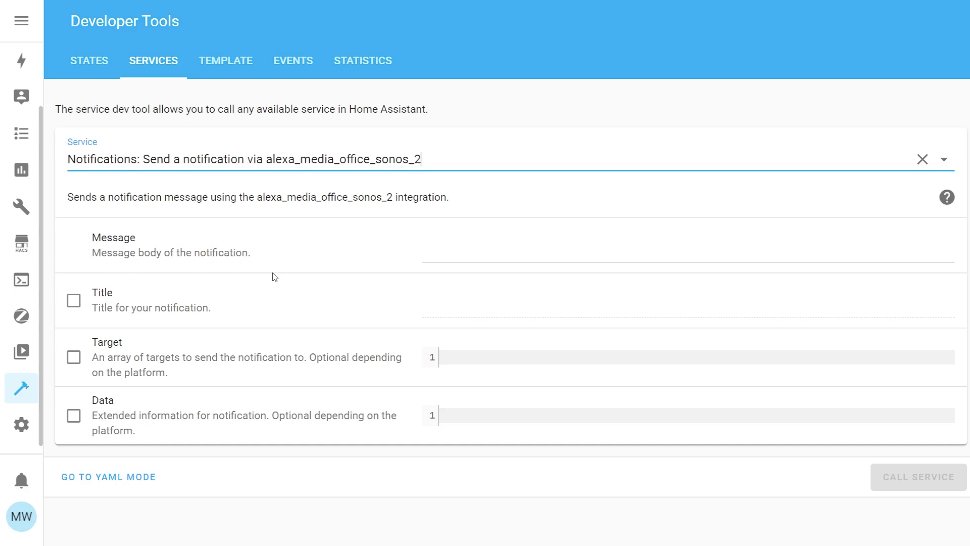
click(457, 250)
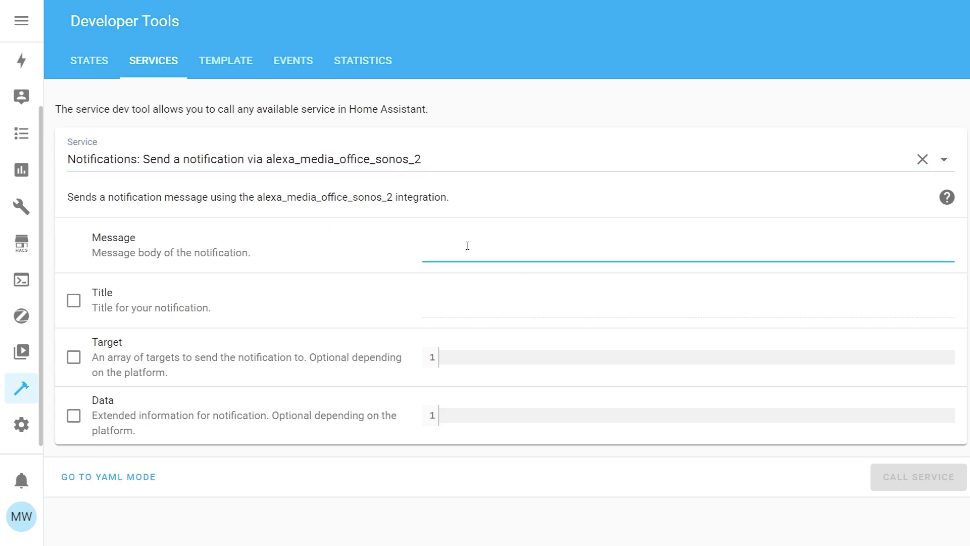
text(This is a)
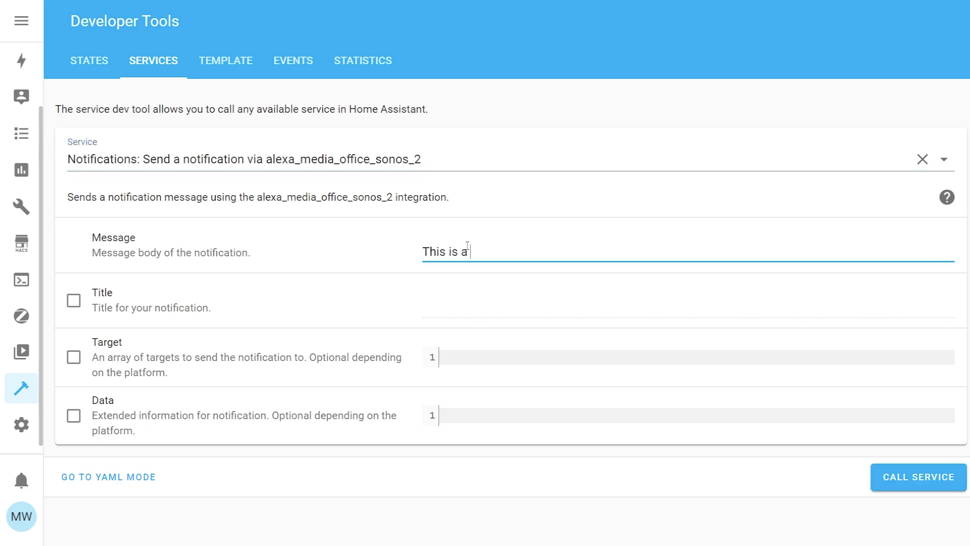
text( great demo)
- Enable the notification's extra data with type: tts and call the service
click(123, 465)
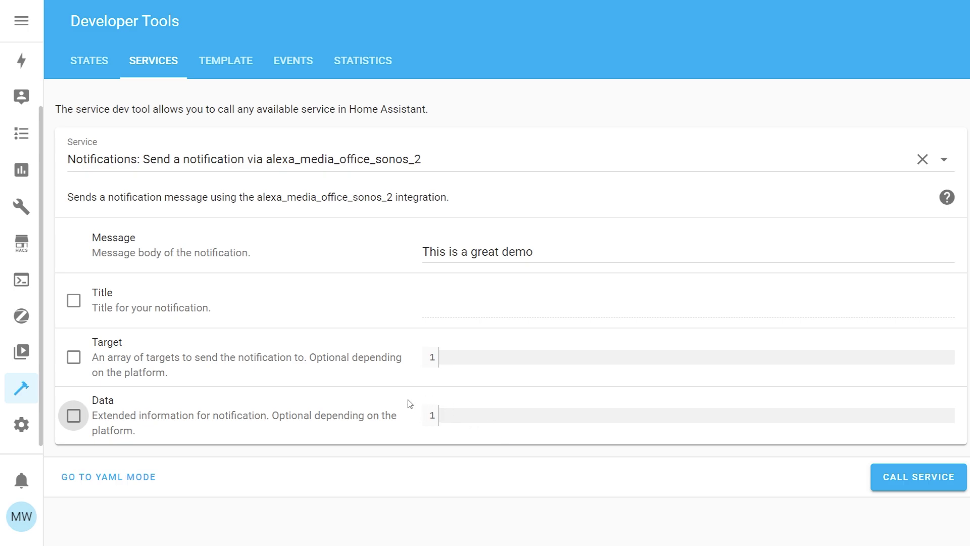
click(456, 418)
text(type: tts)
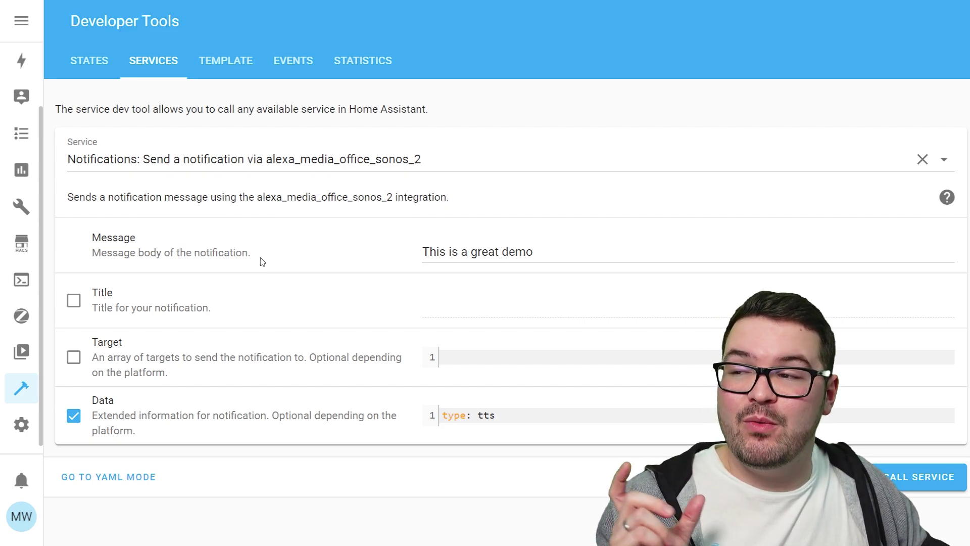
click(895, 482)
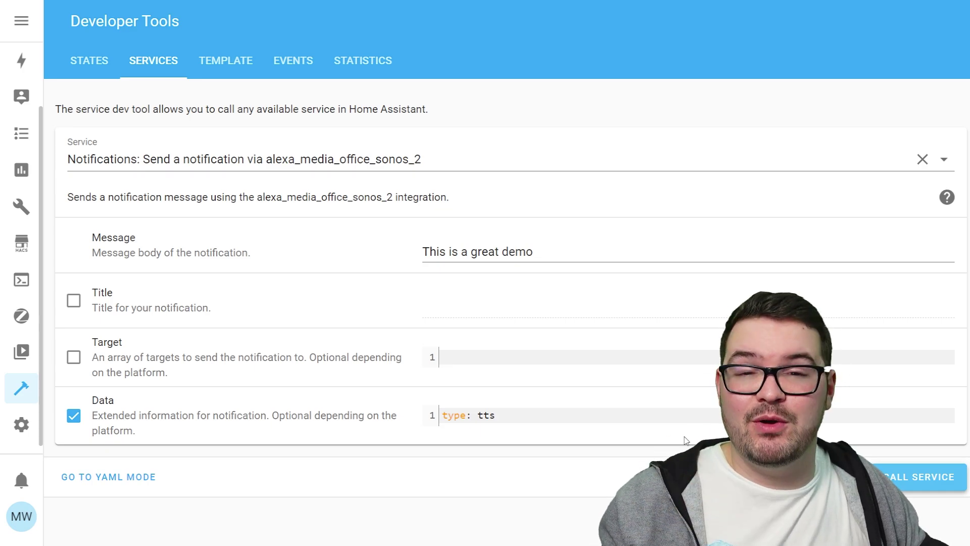
- Switch the notification service call to YAML mode
click(128, 487)
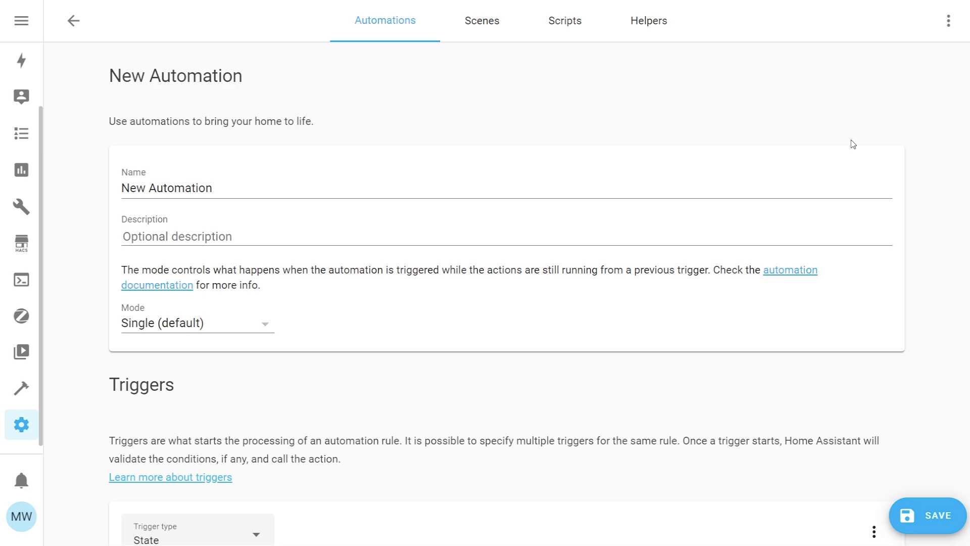
- Review the new automation's office safe contact state trigger and the conditions section below it
scroll(853, 144, down, 7)
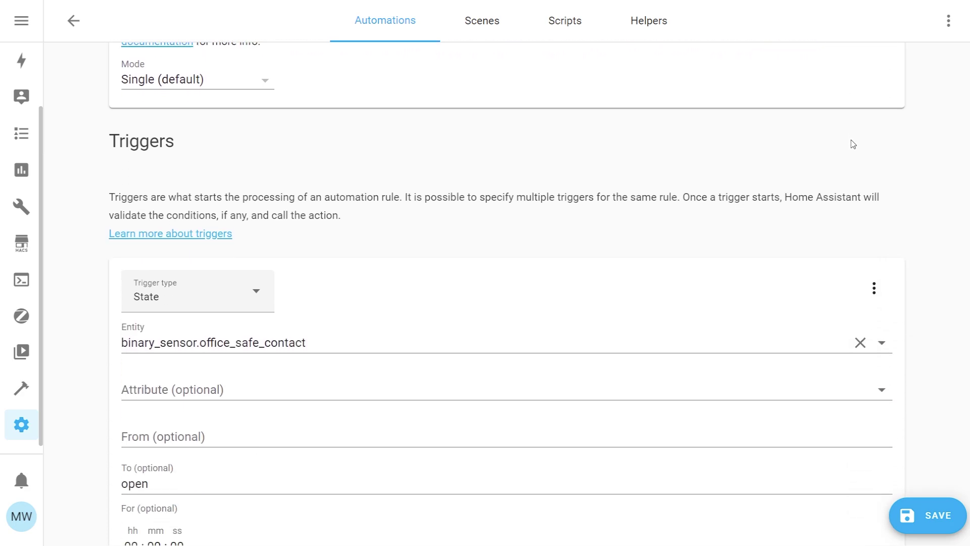
scroll(508, 276, down, 10)
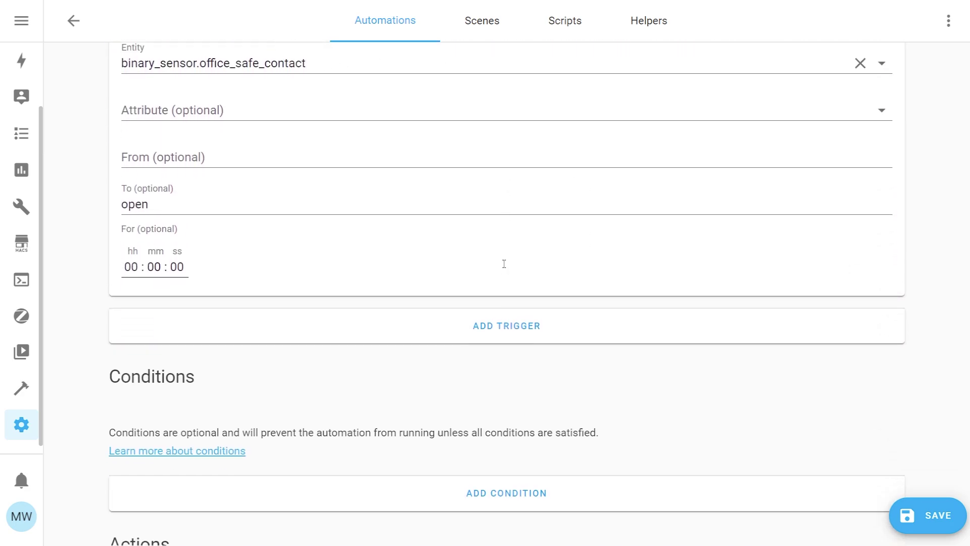
scroll(522, 269, down, 3)
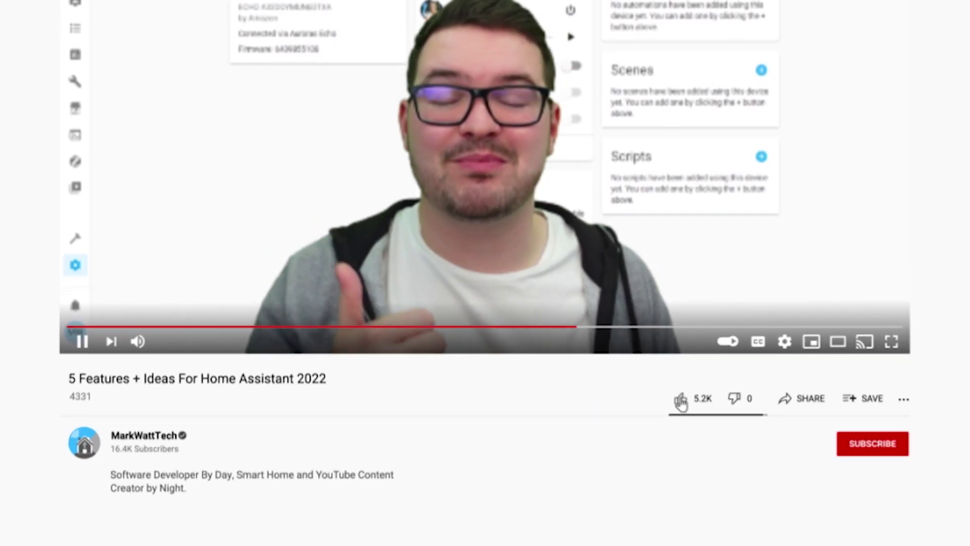
click(839, 437)
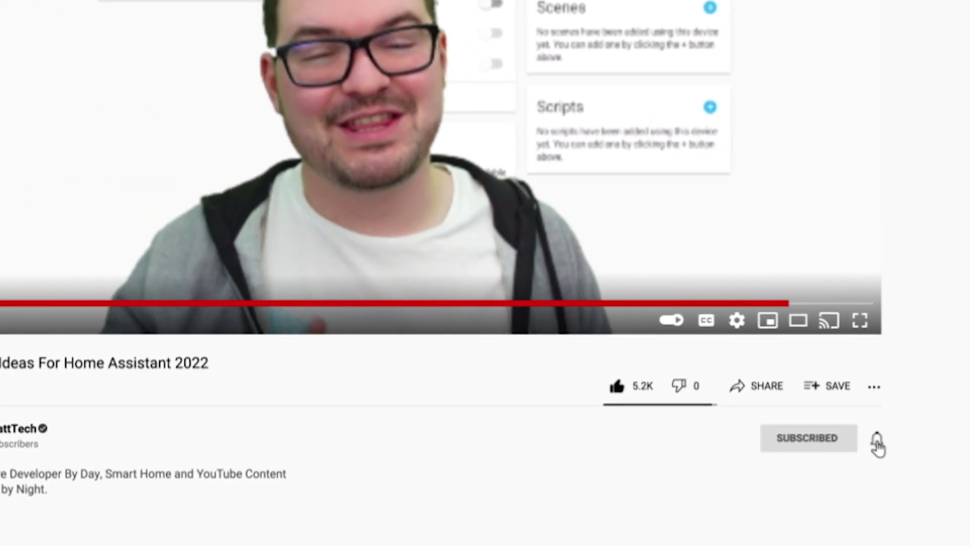
click(877, 435)
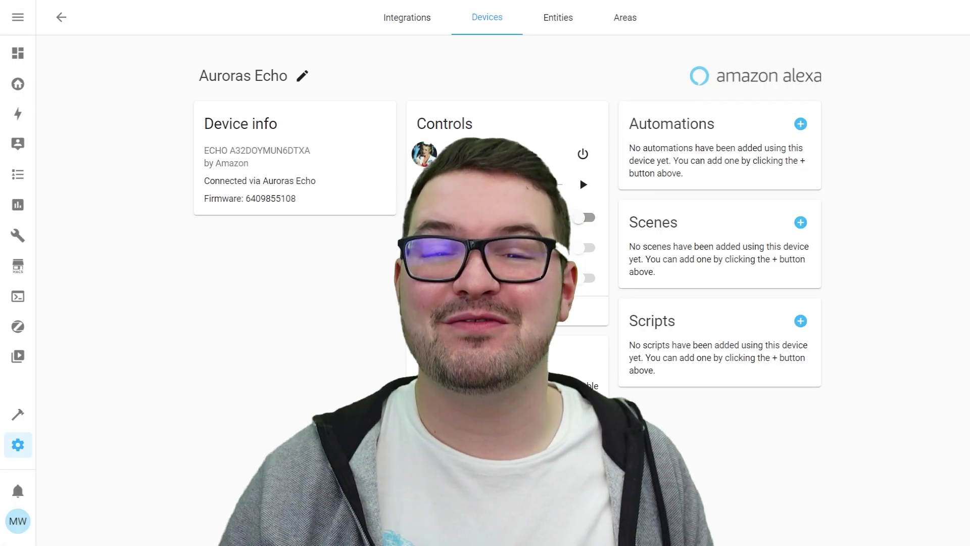